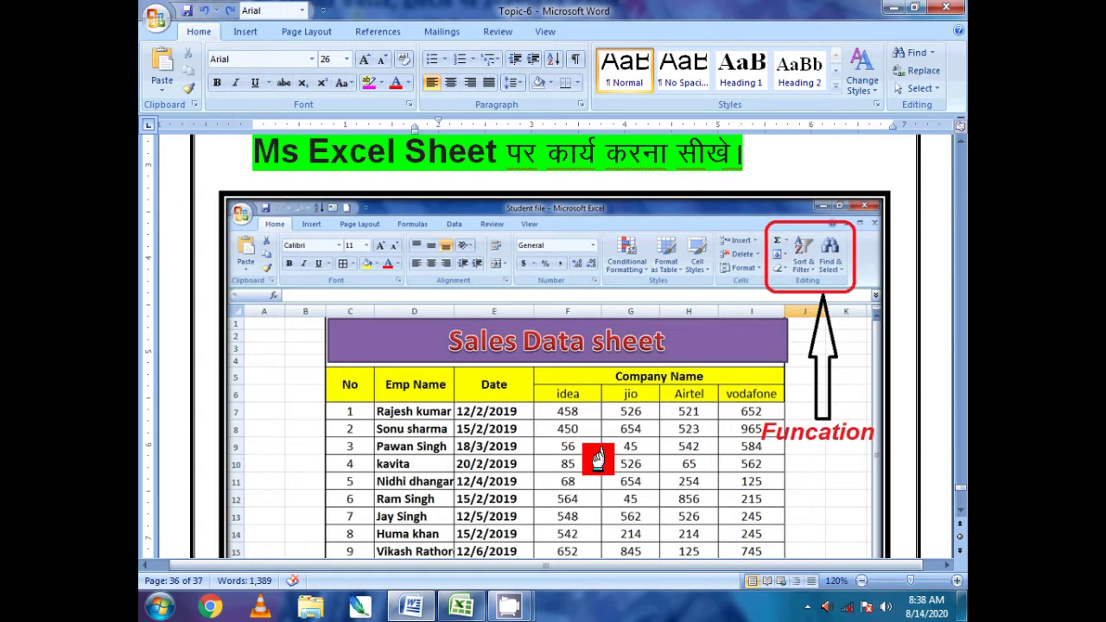
- Switch to the Student file workbook in Excel and sum the idea sales F7:F16 in the Total Sum row, cell F17
click(460, 605)
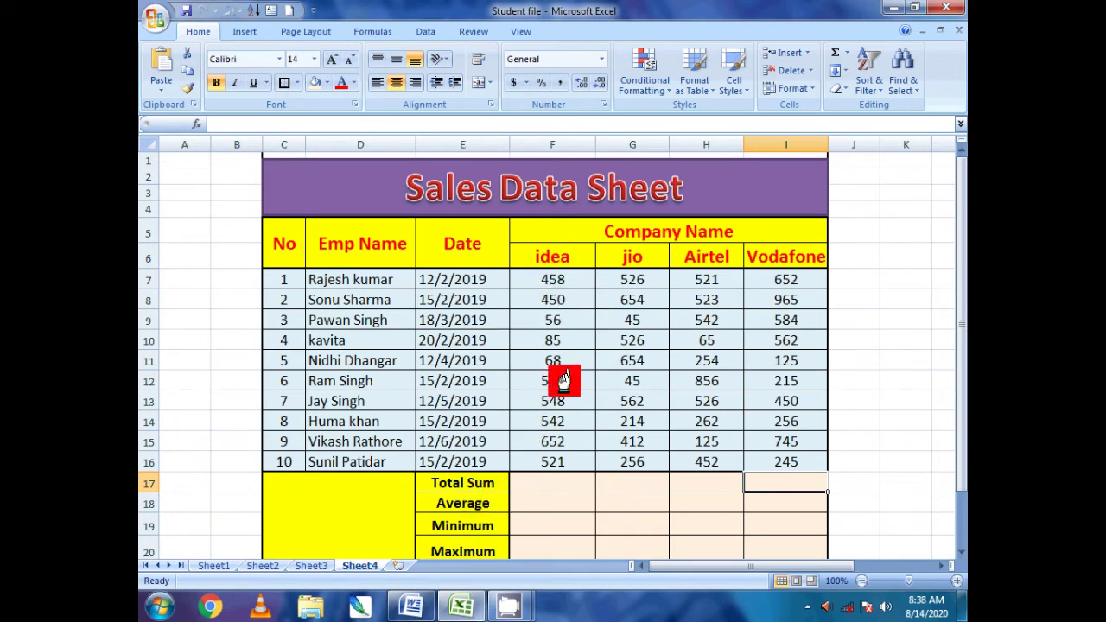
click(547, 483)
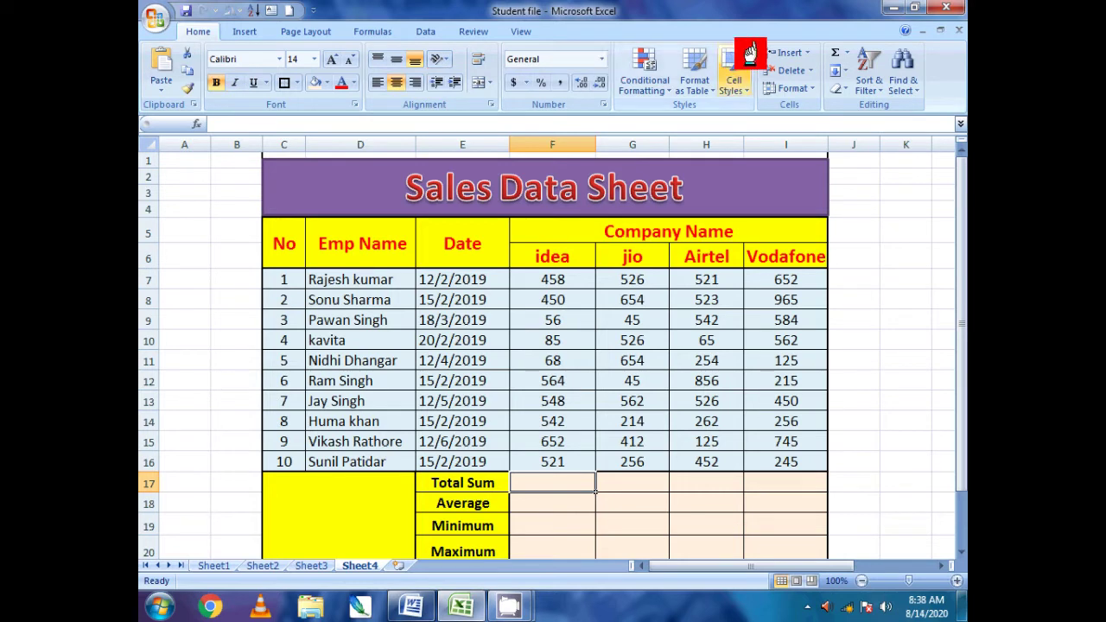
click(845, 53)
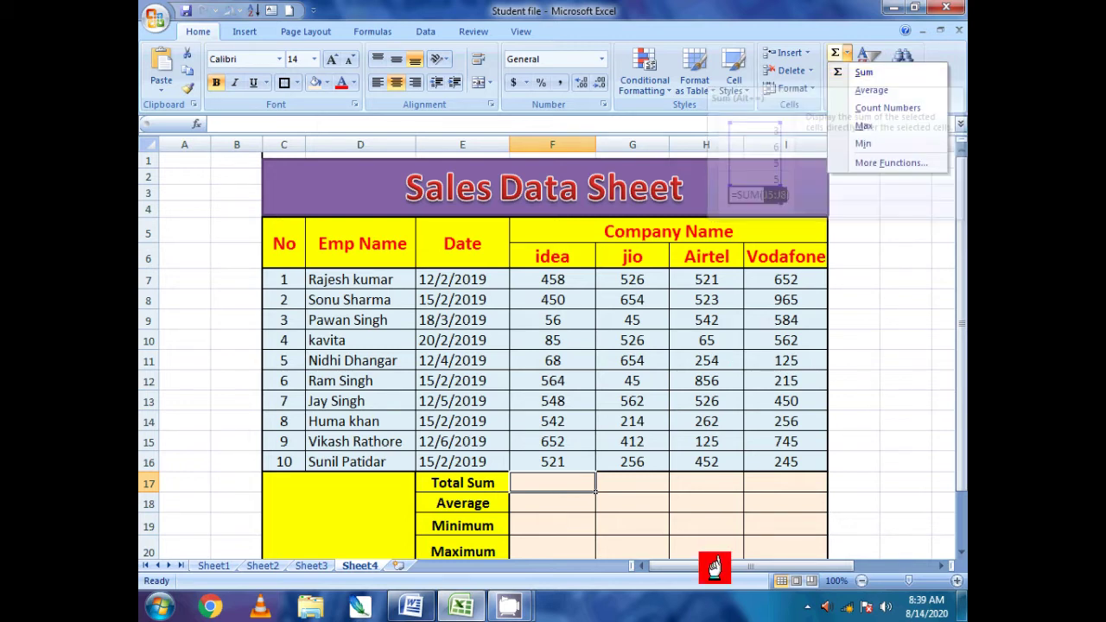
click(572, 511)
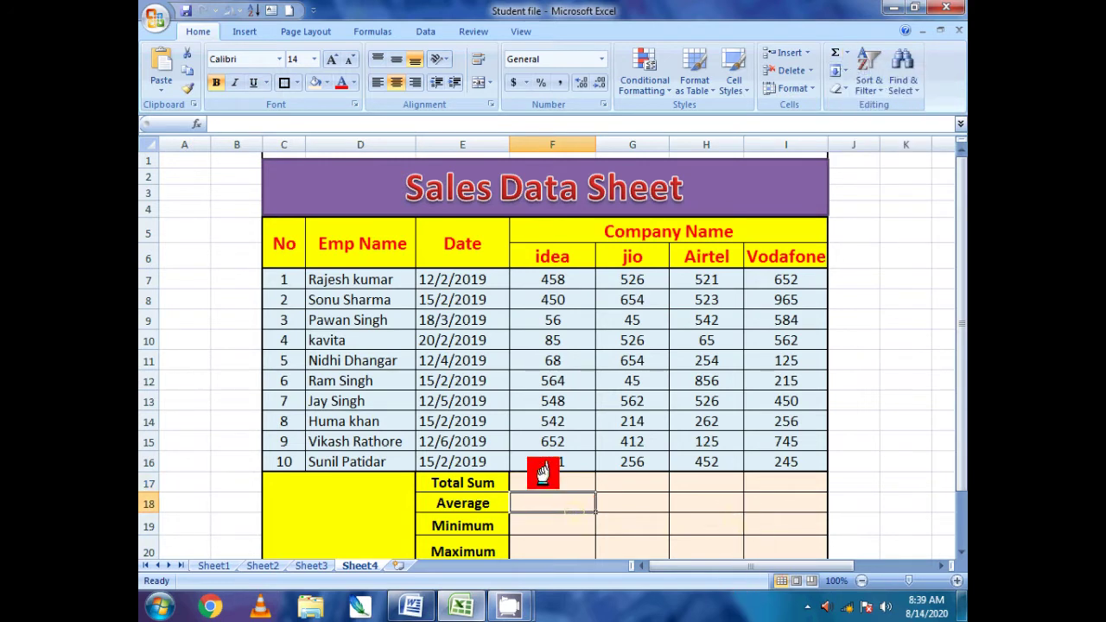
click(562, 524)
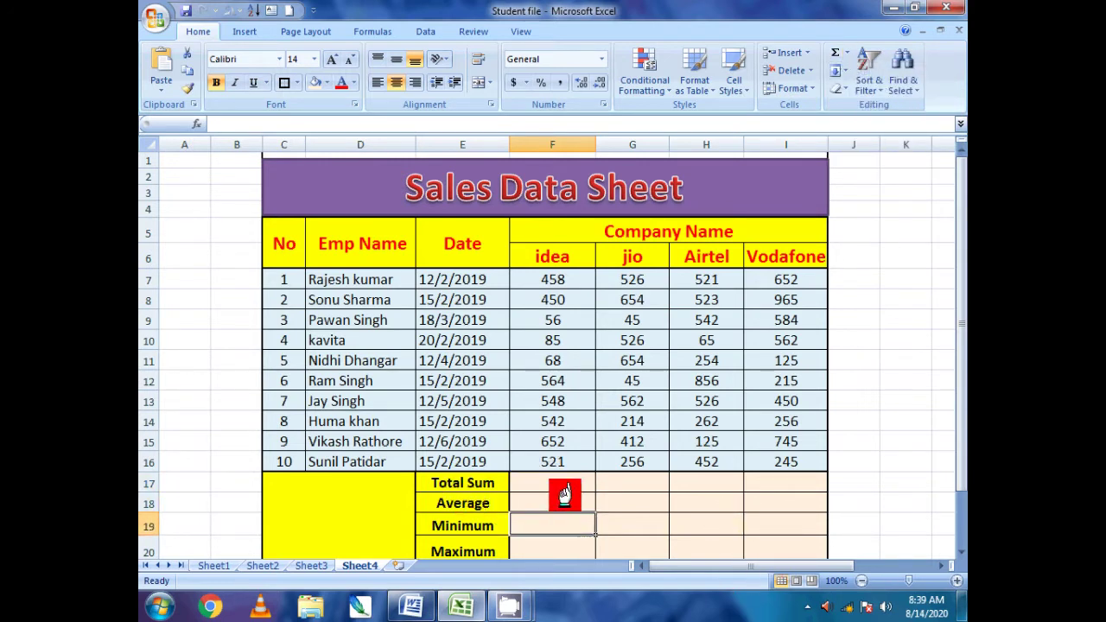
click(547, 486)
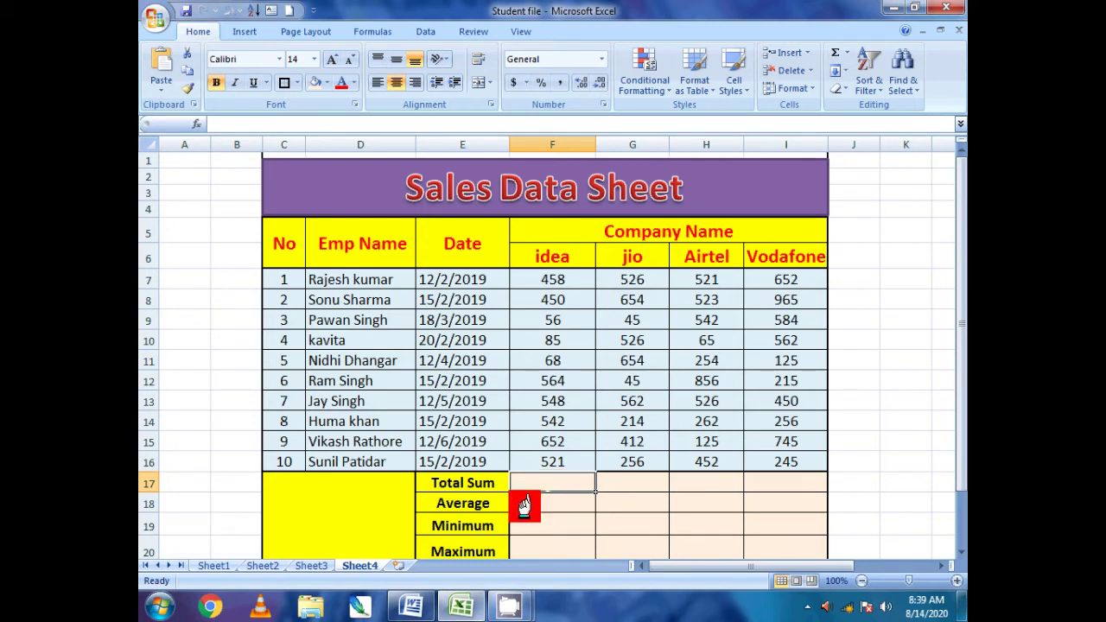
click(846, 53)
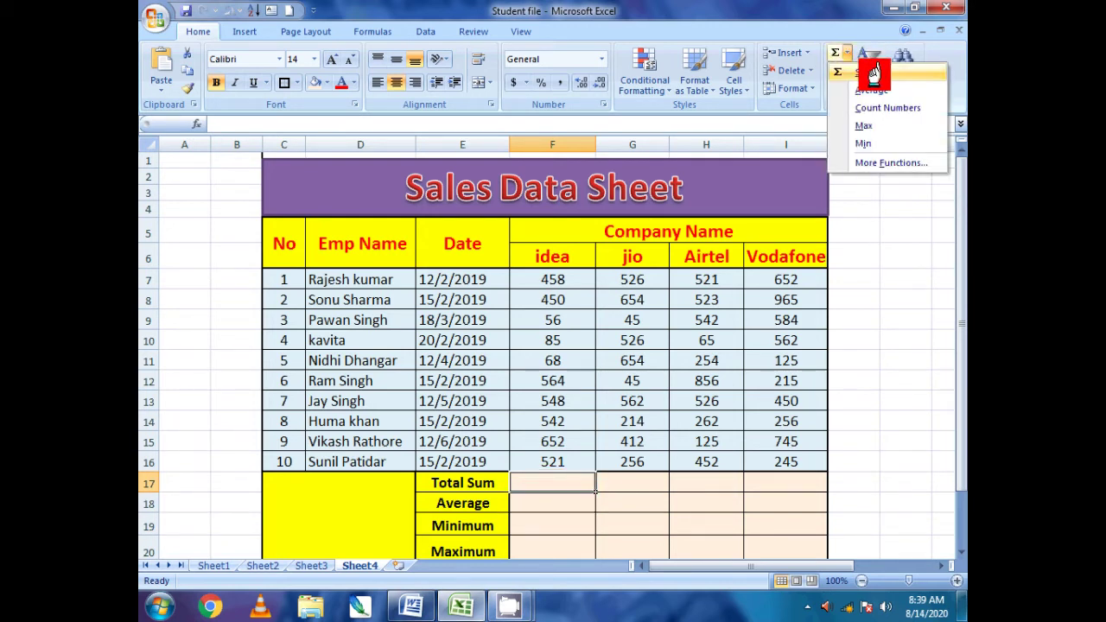
click(874, 75)
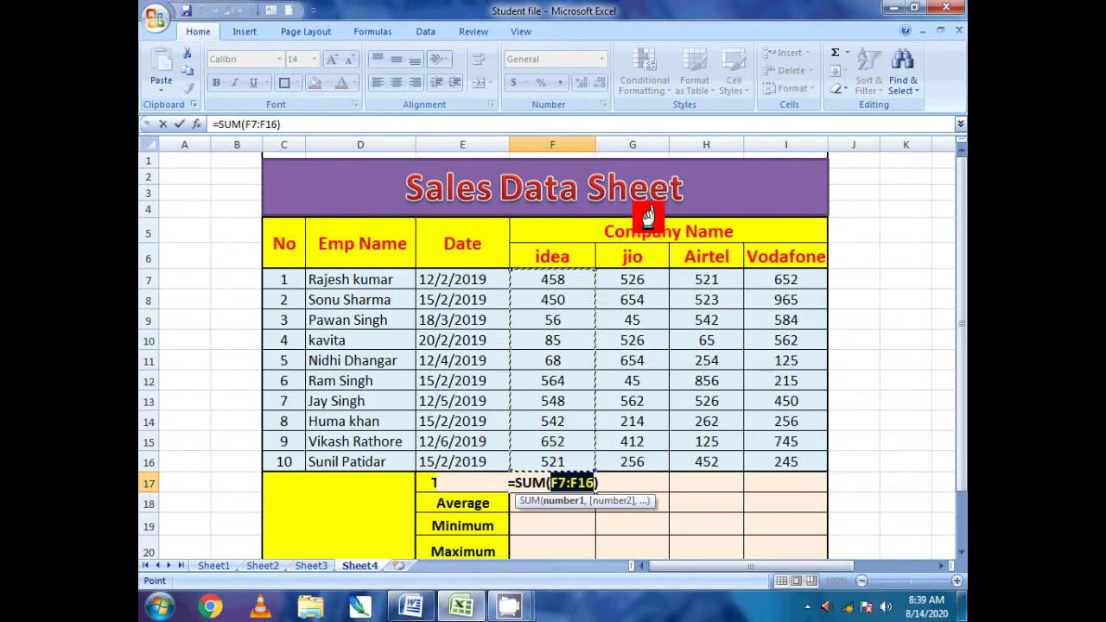
key(Return)
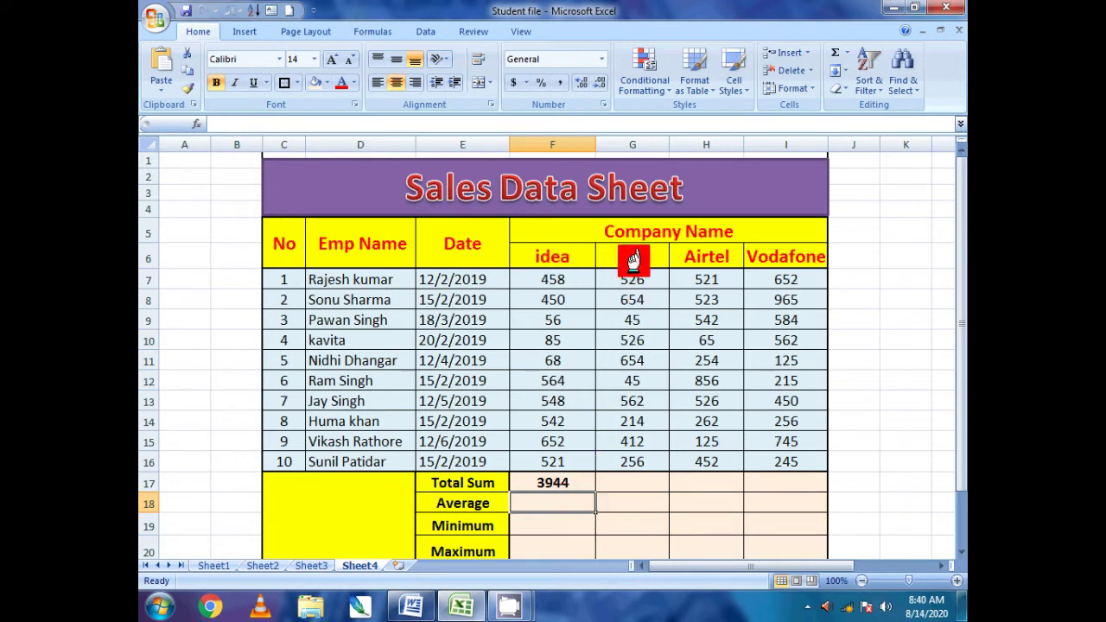
- Sum the jio sales G7:G16 in the Total Sum row, cell G17
click(643, 482)
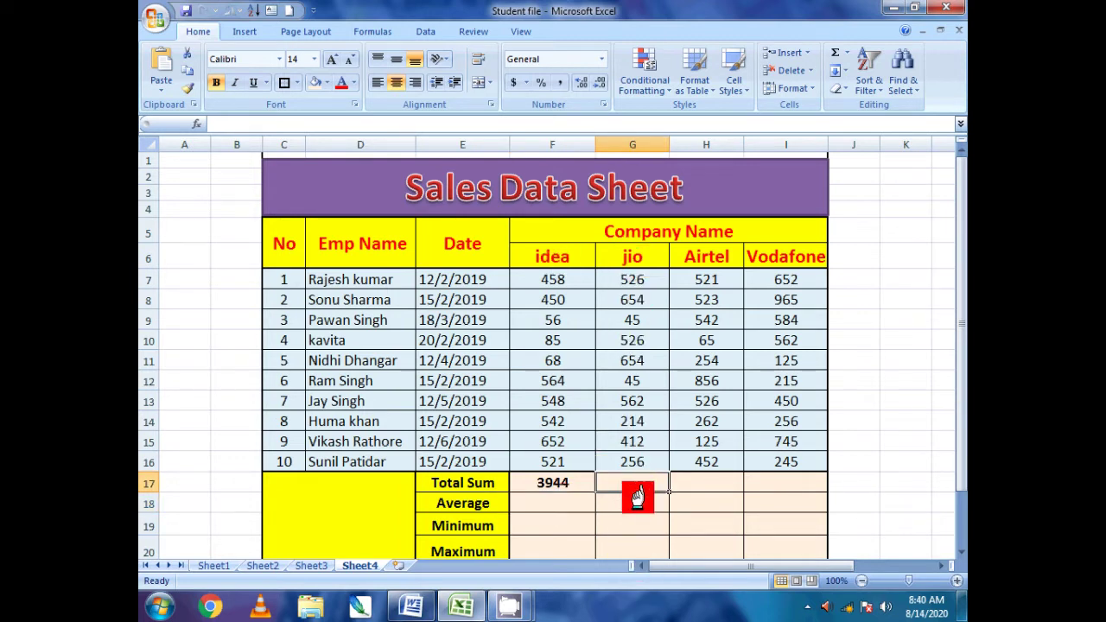
click(845, 54)
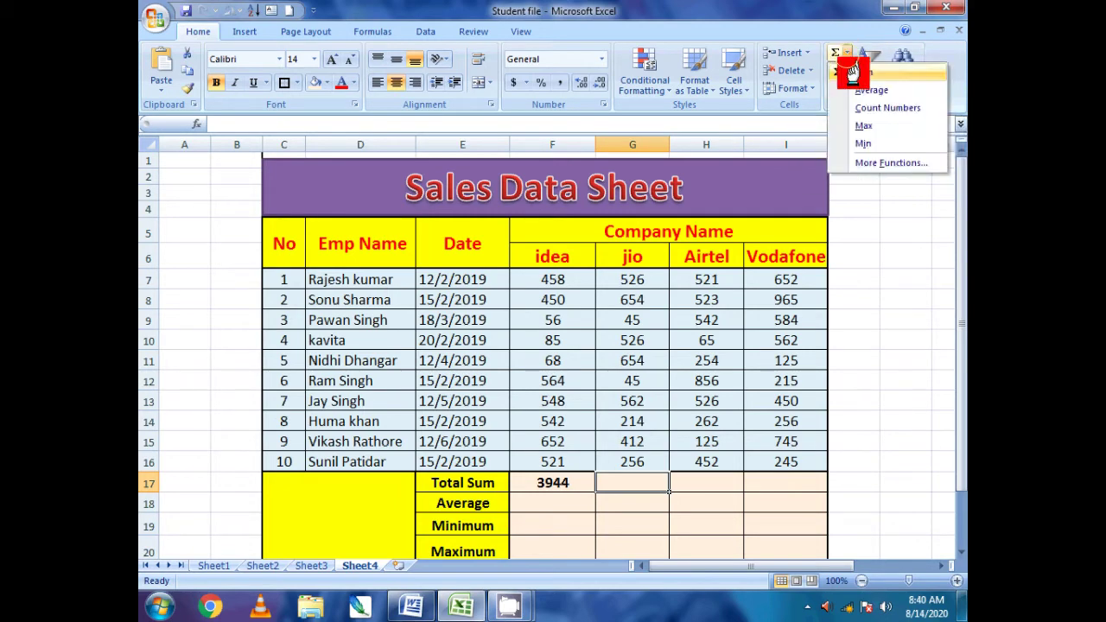
click(868, 70)
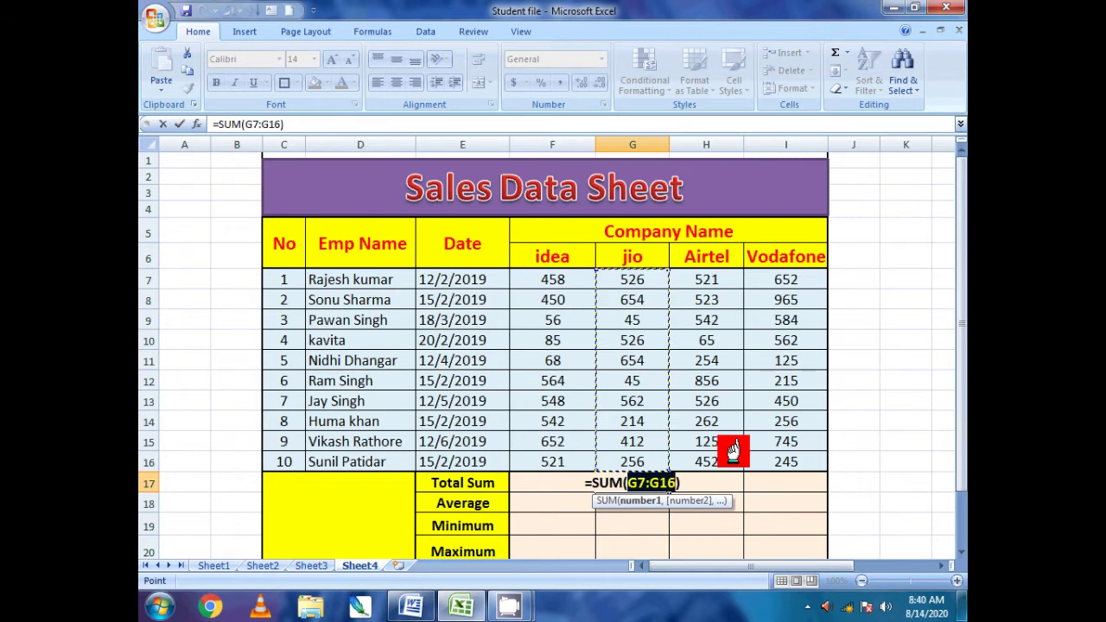
key(Return)
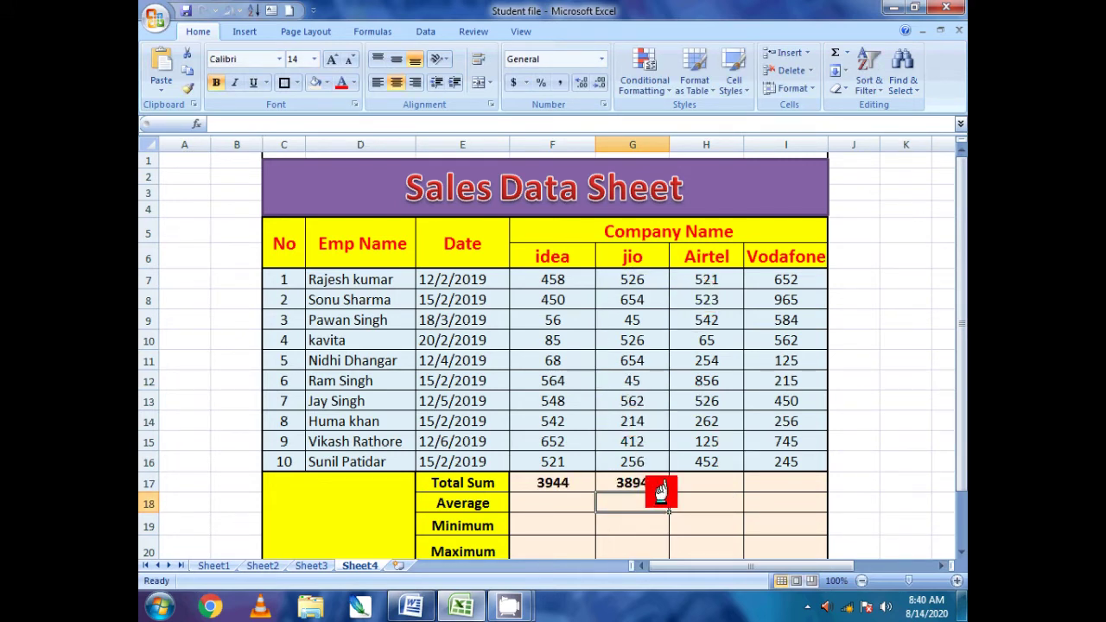
- Sum the Airtel sales H7:H16 in the Total Sum row, cell H17
drag(702, 281, 711, 480)
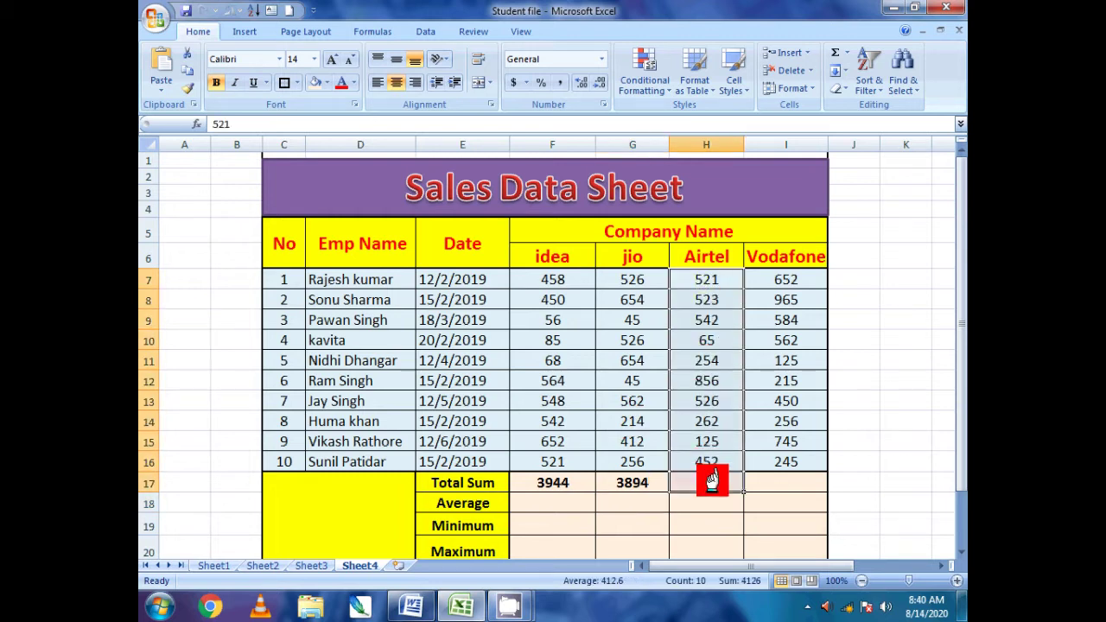
click(711, 484)
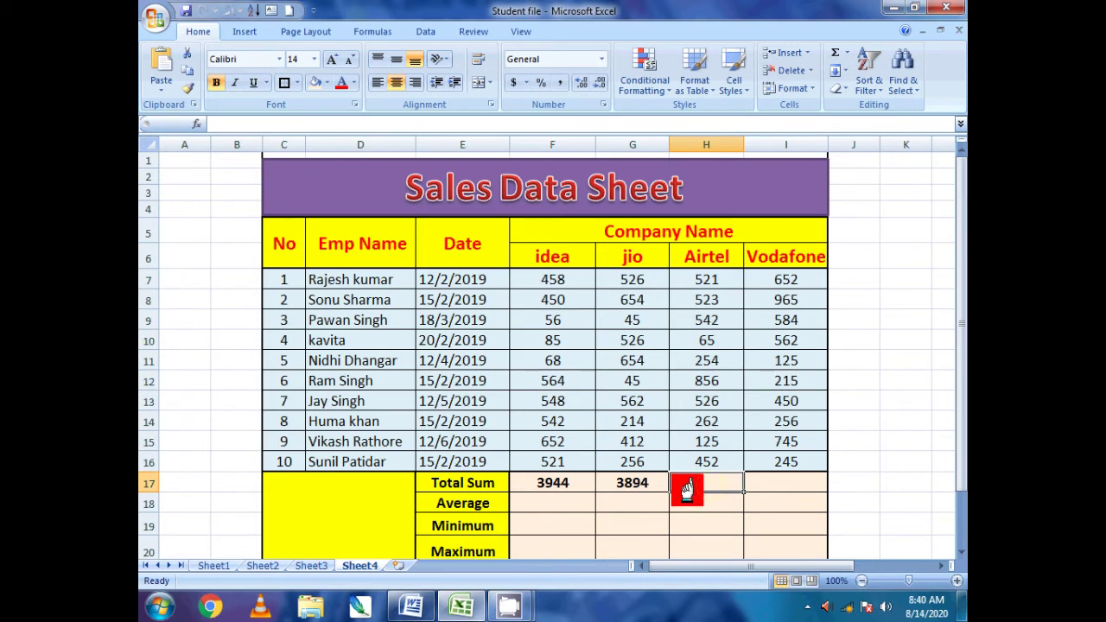
click(847, 52)
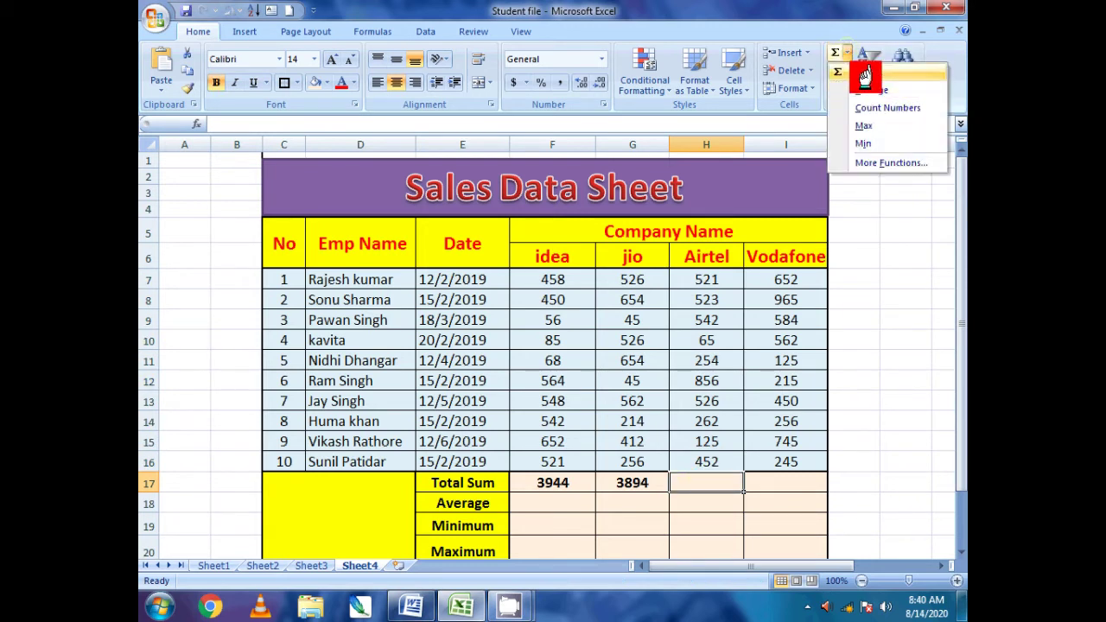
click(864, 78)
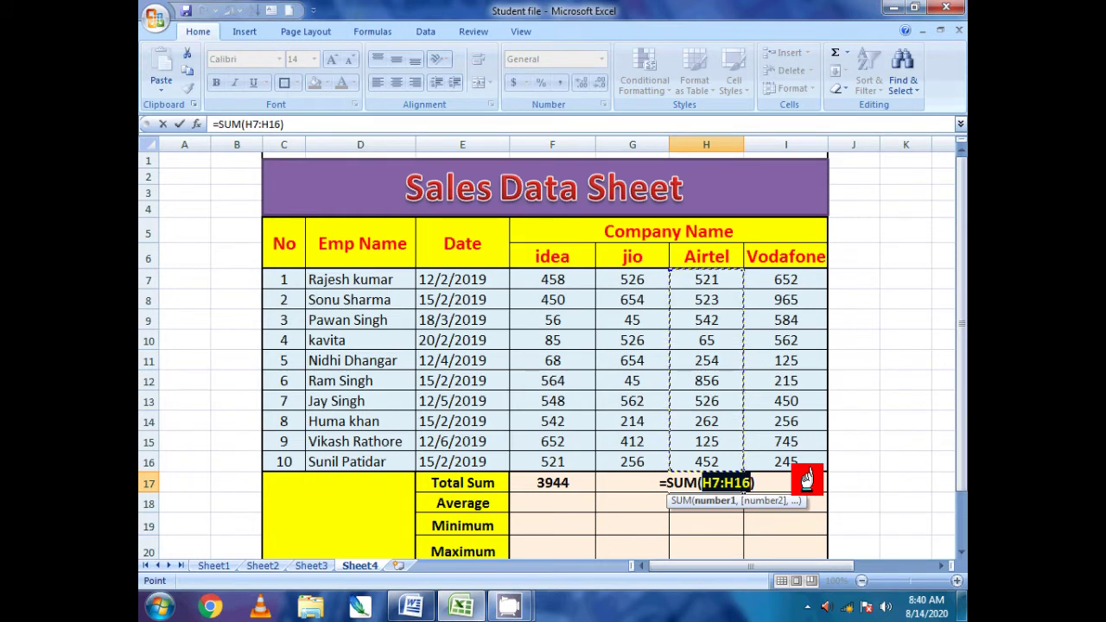
key(Return)
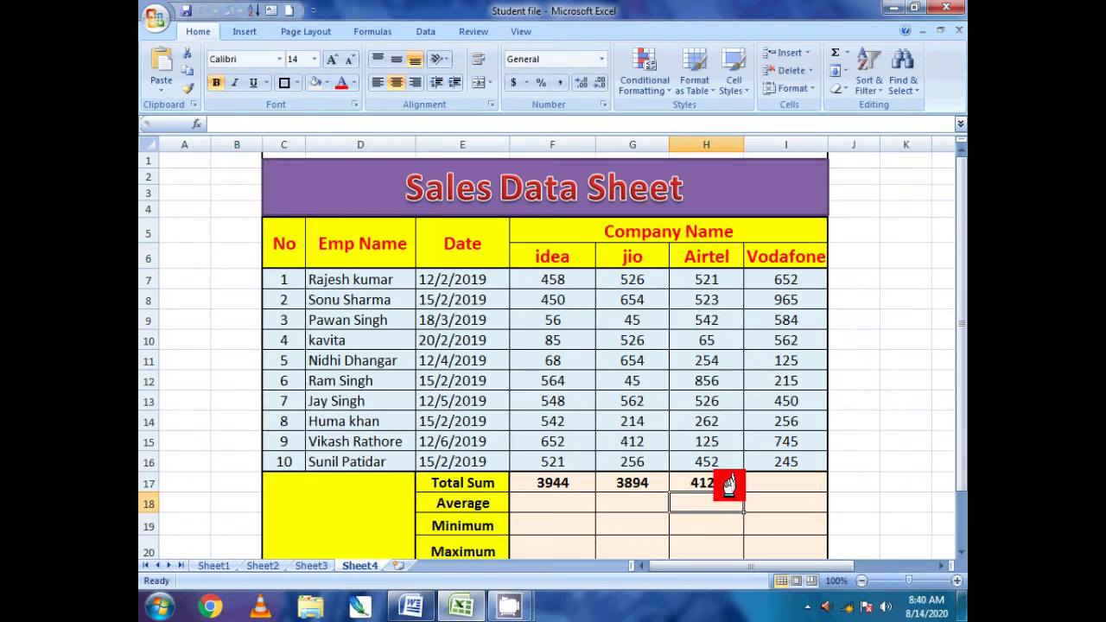
- Sum the Vodafone sales I7:I16 in the Total Sum row, cell I17
click(761, 484)
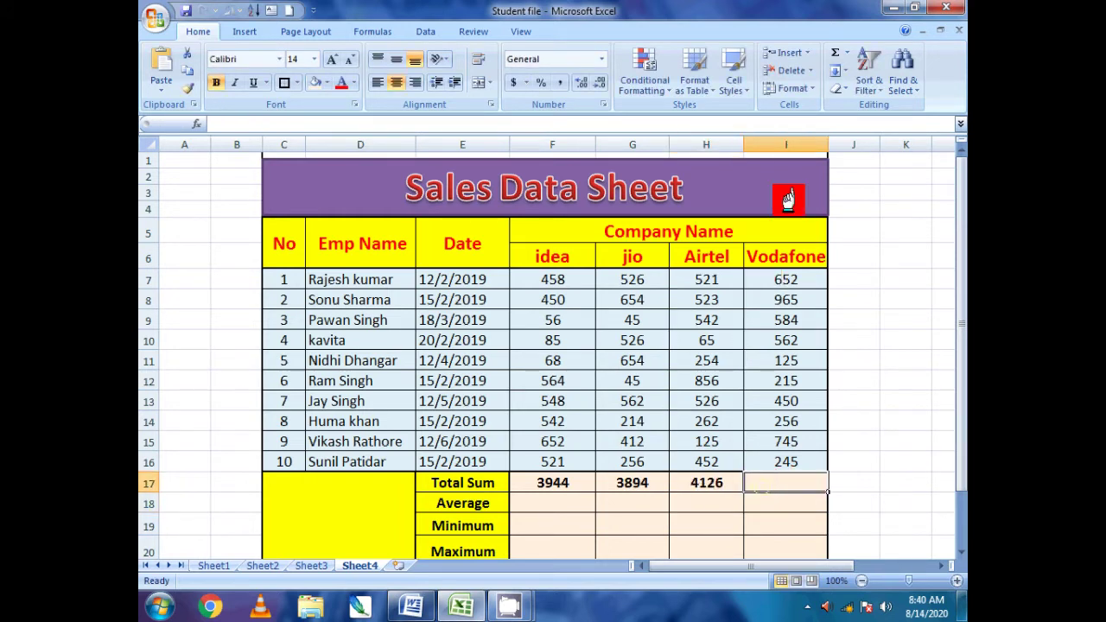
click(849, 53)
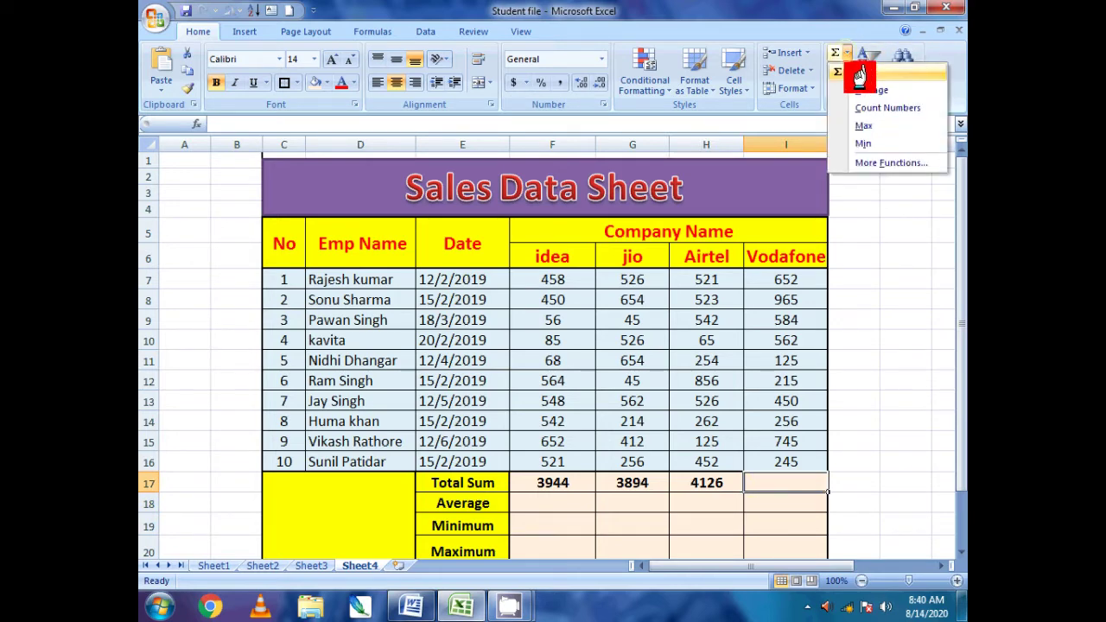
click(862, 74)
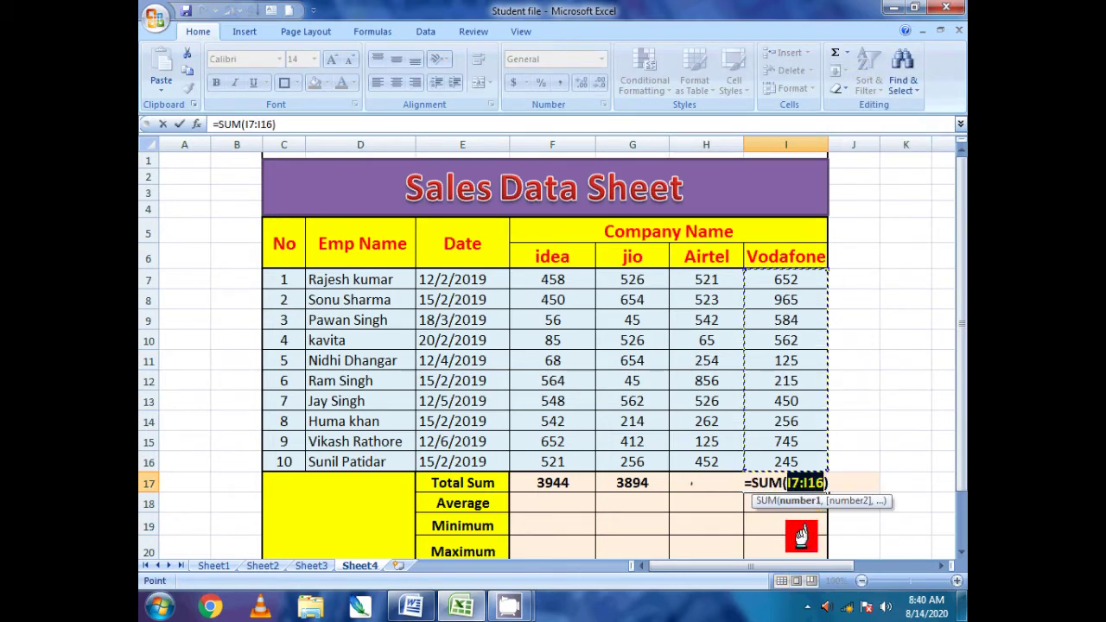
key(Return)
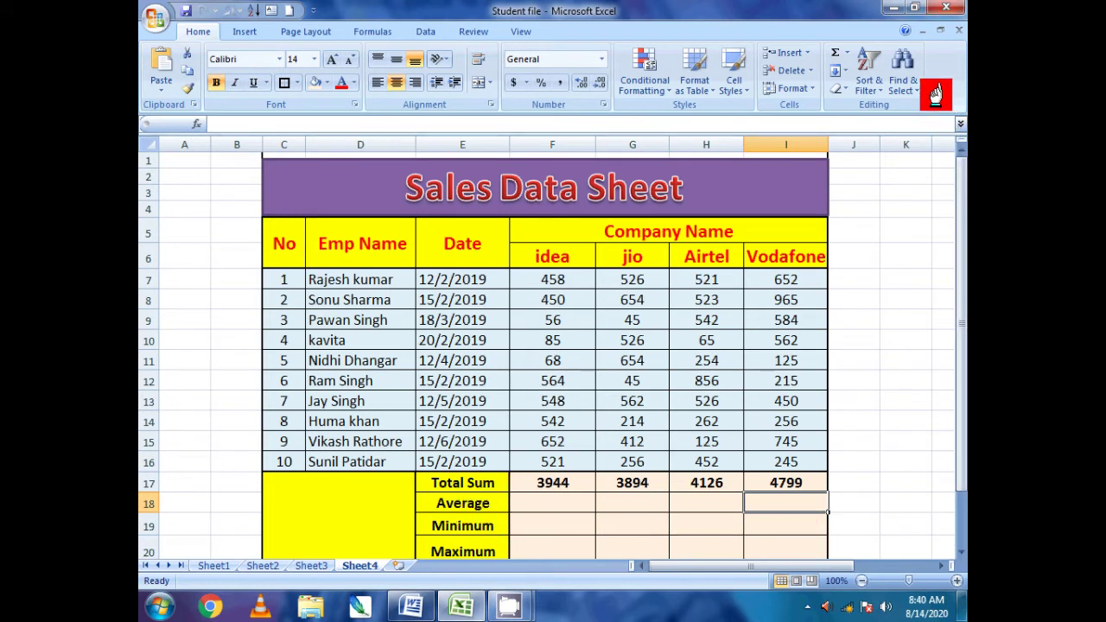
- Calculate the average of the idea sales F7:F16 in the Average row, cell F18
click(846, 53)
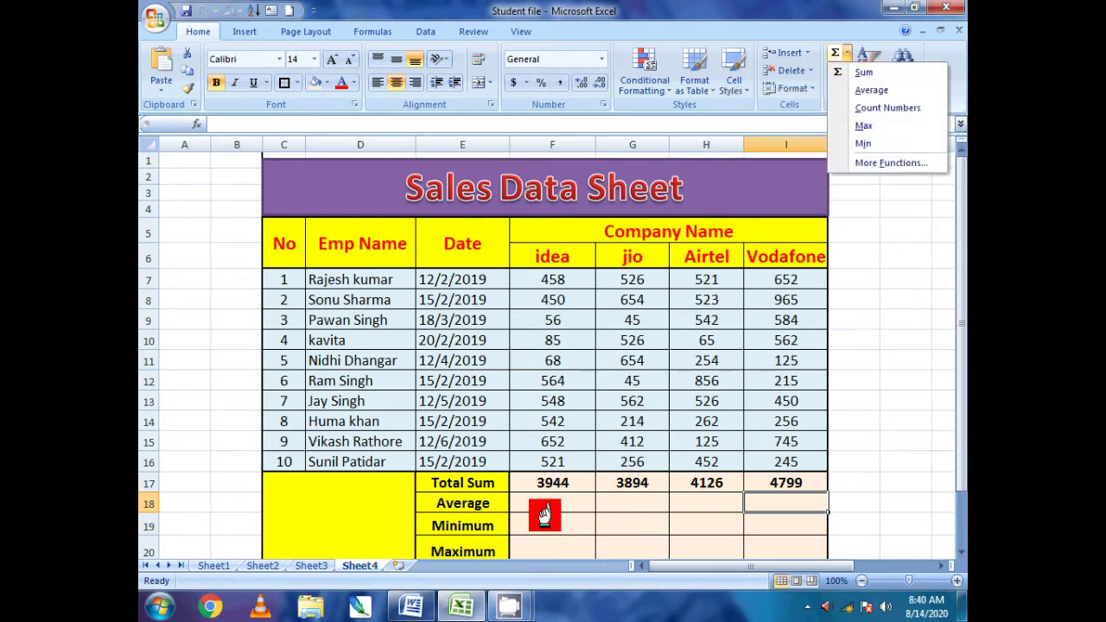
click(550, 493)
click(543, 506)
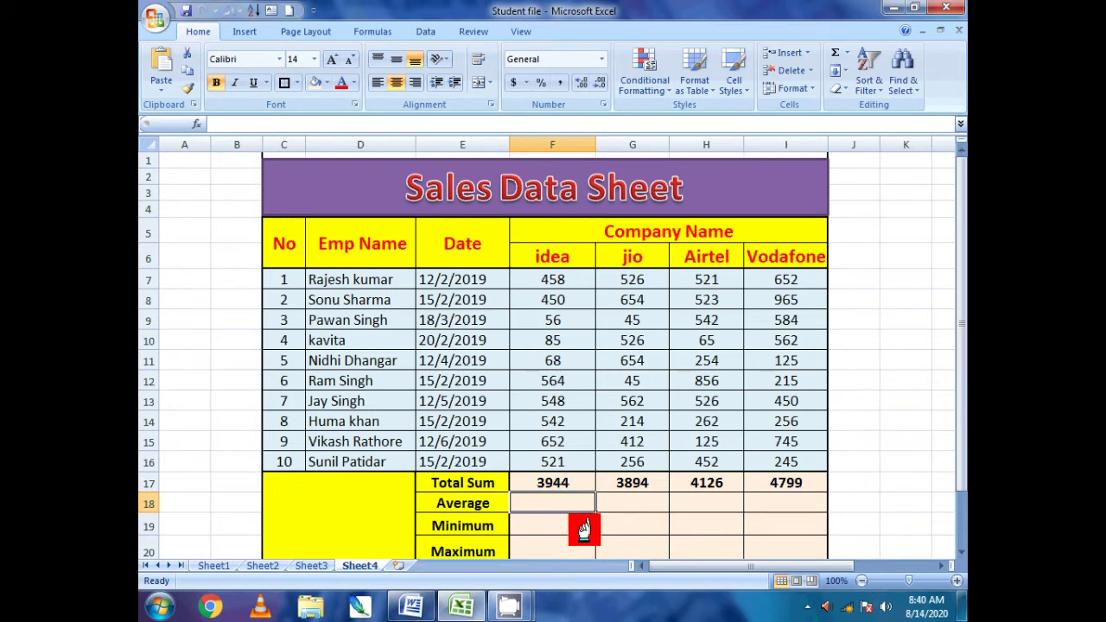
click(846, 52)
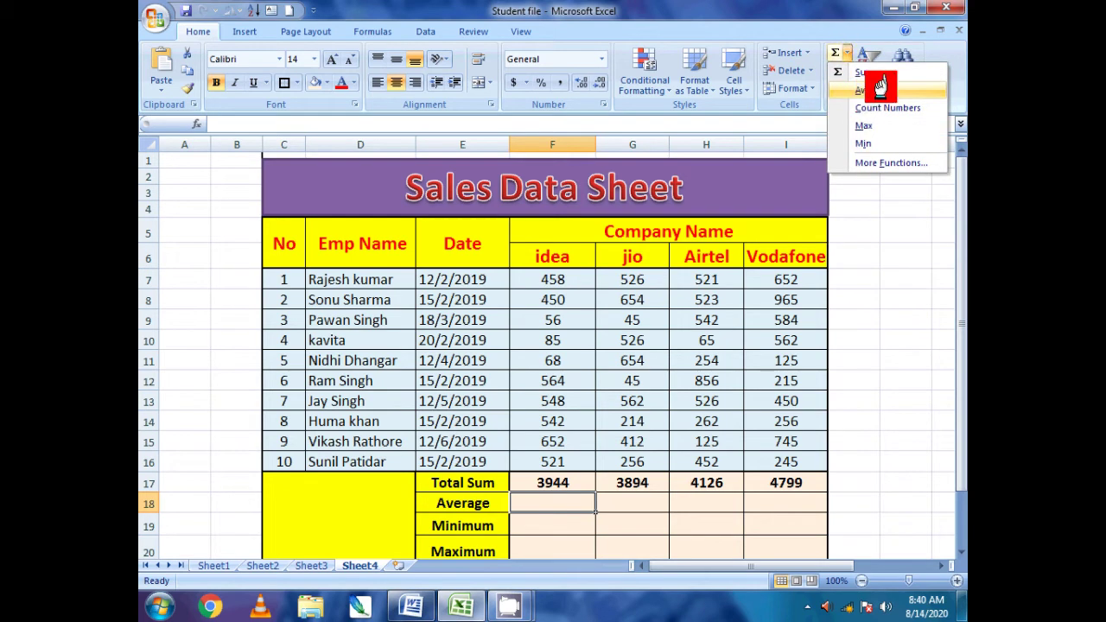
click(880, 87)
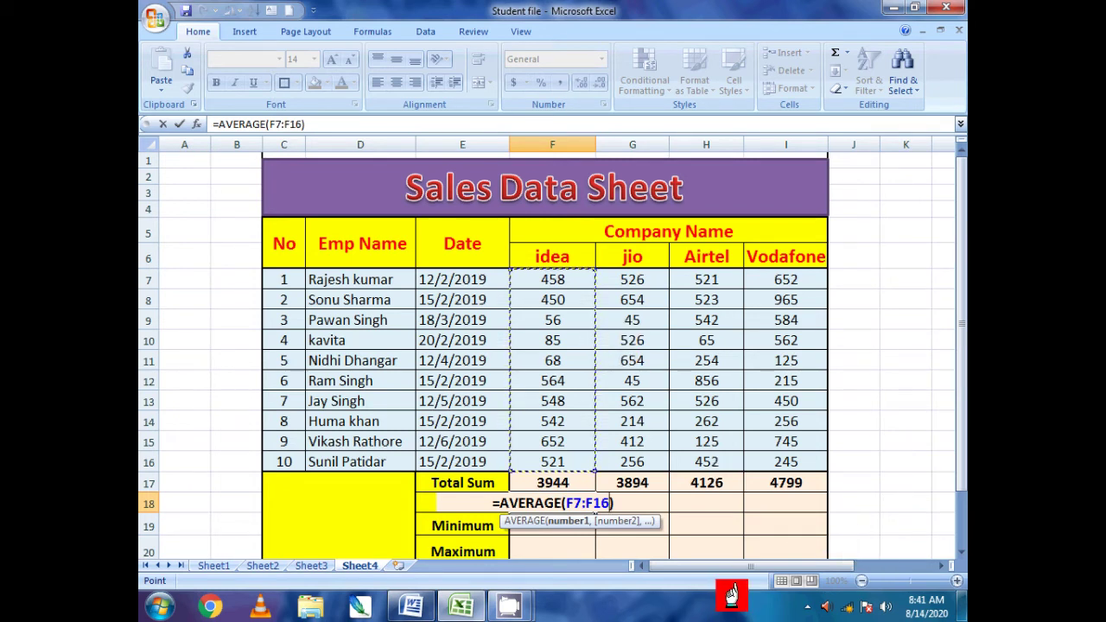
key(Return)
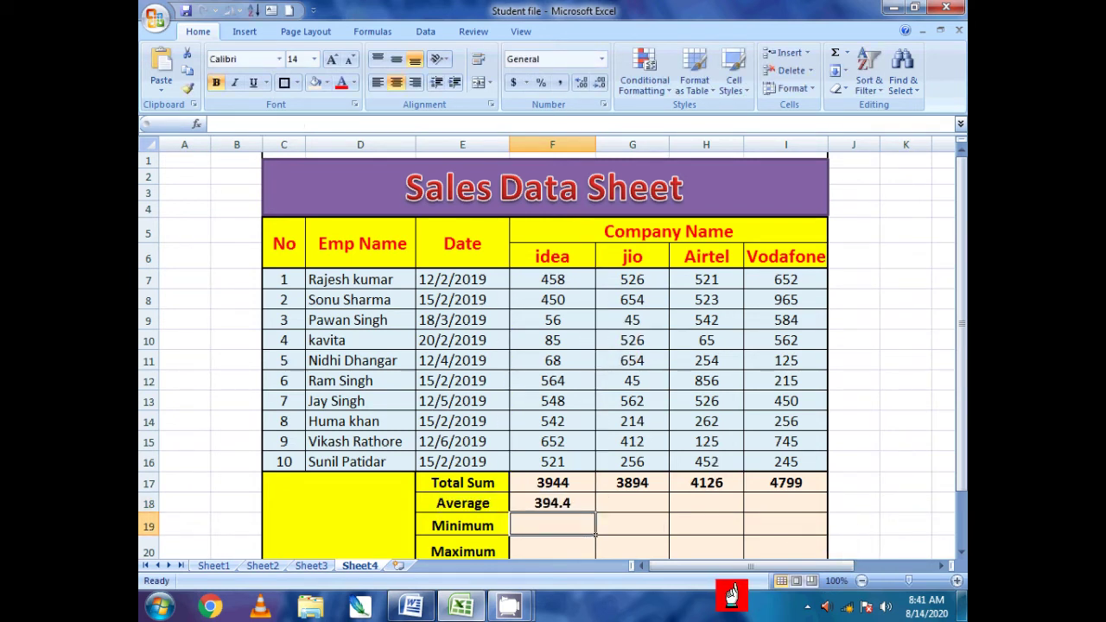
- Calculate the average of the jio sales in cell G18, limiting the range to G7:G16 so the total is excluded
click(631, 504)
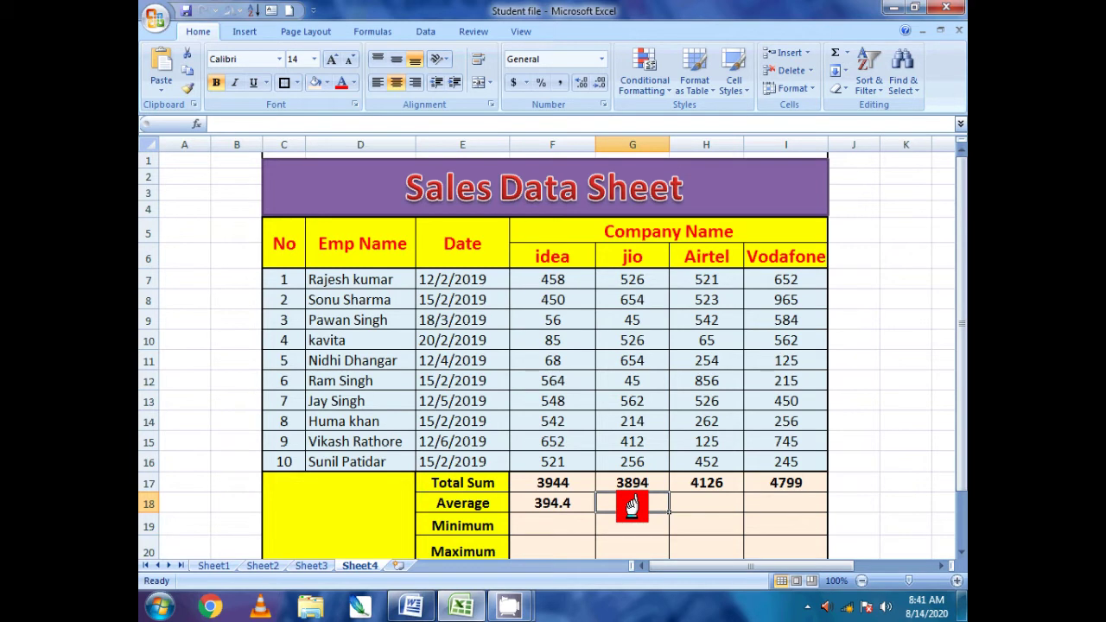
click(847, 52)
click(866, 89)
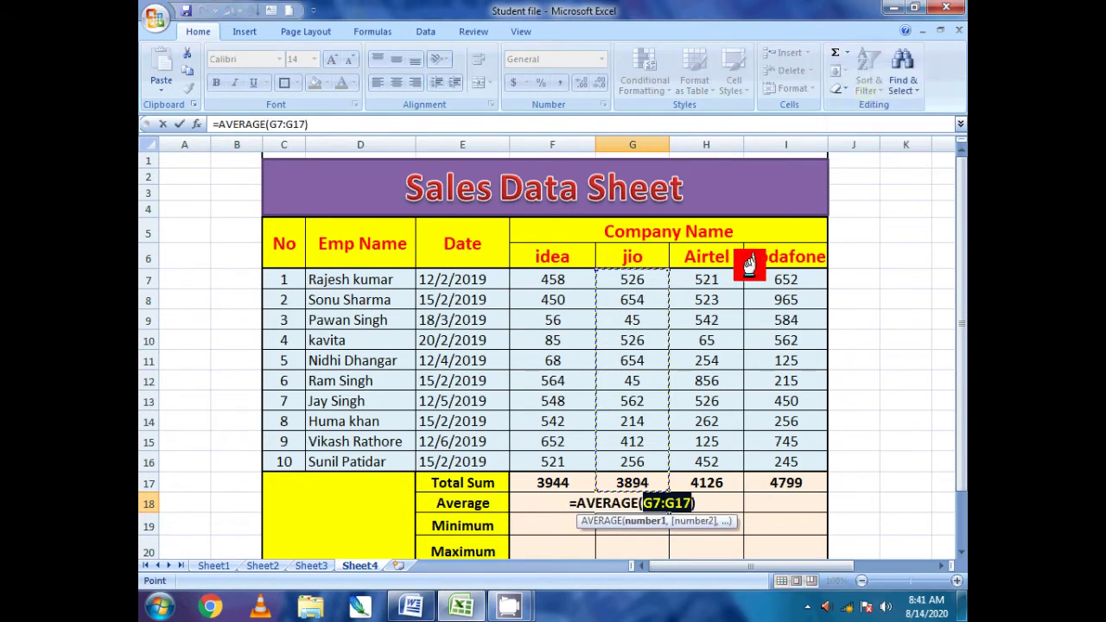
drag(625, 279, 629, 456)
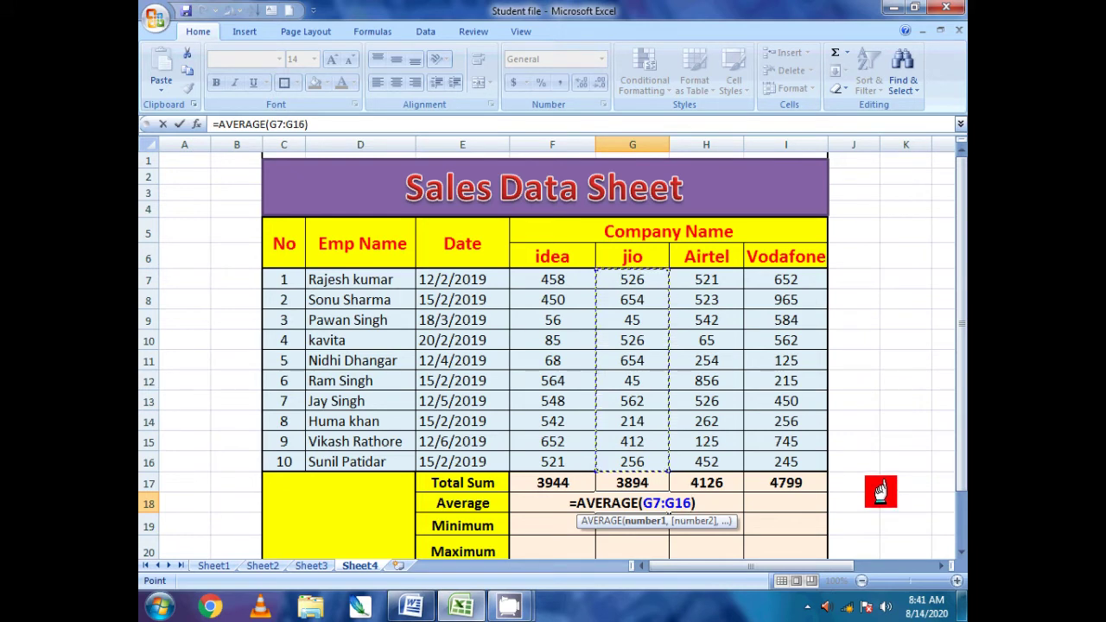
key(Return)
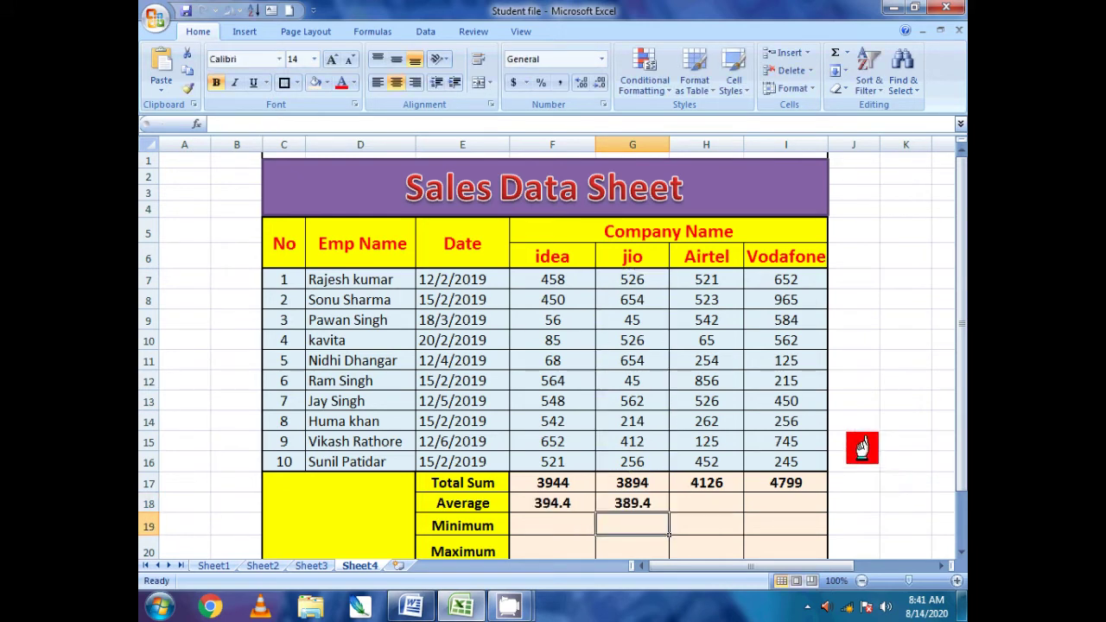
- Calculate the average of the Airtel sales H7:H16 in the Average row, cell H18
click(847, 53)
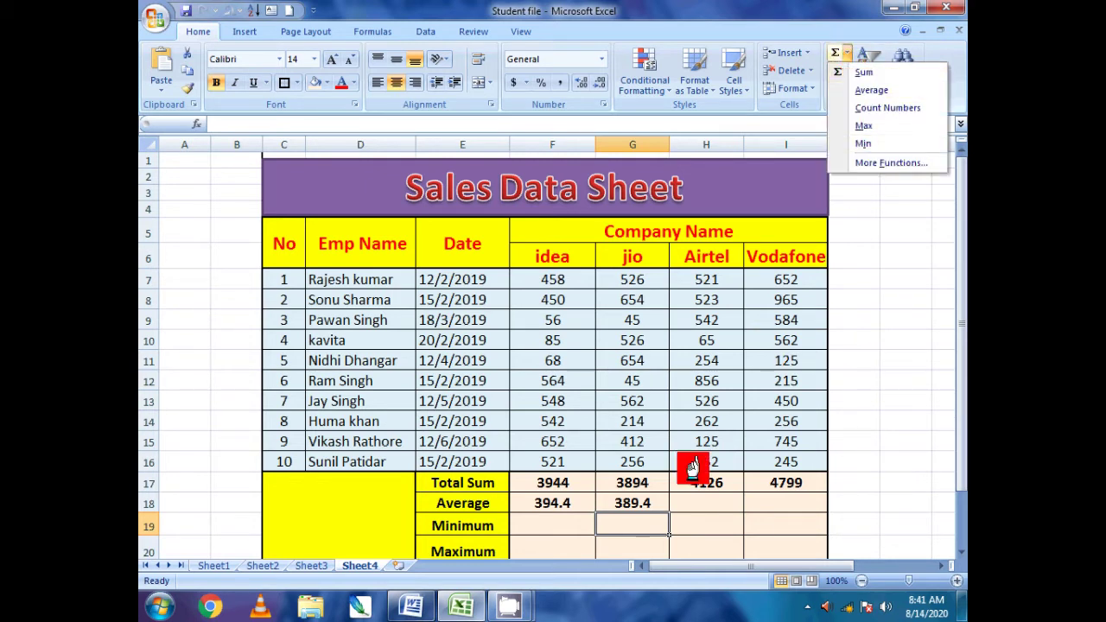
click(691, 508)
click(691, 508)
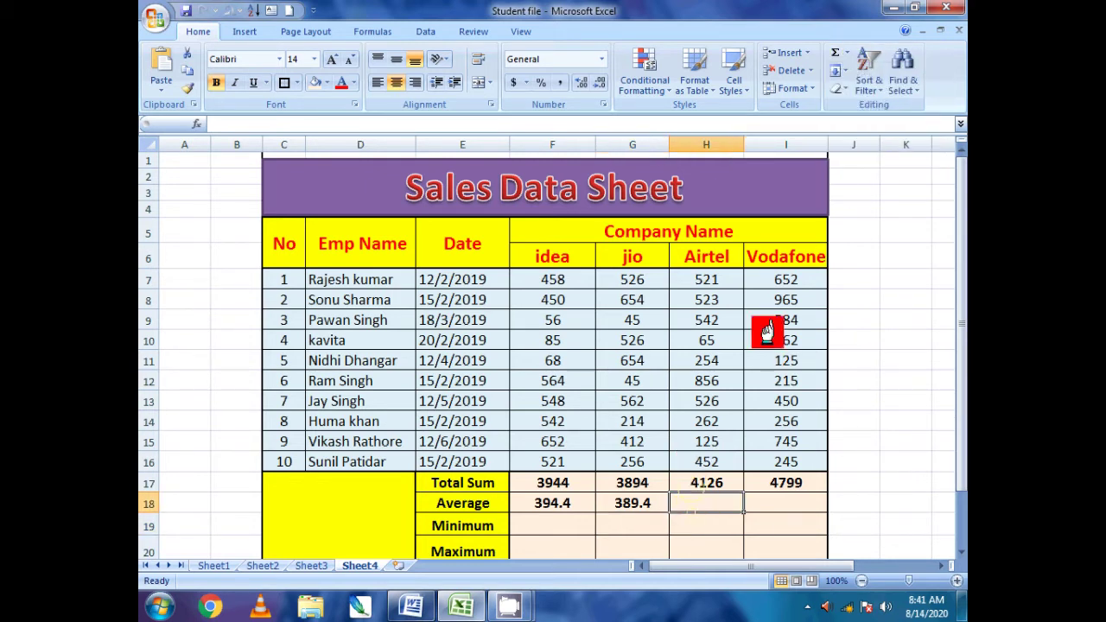
click(847, 54)
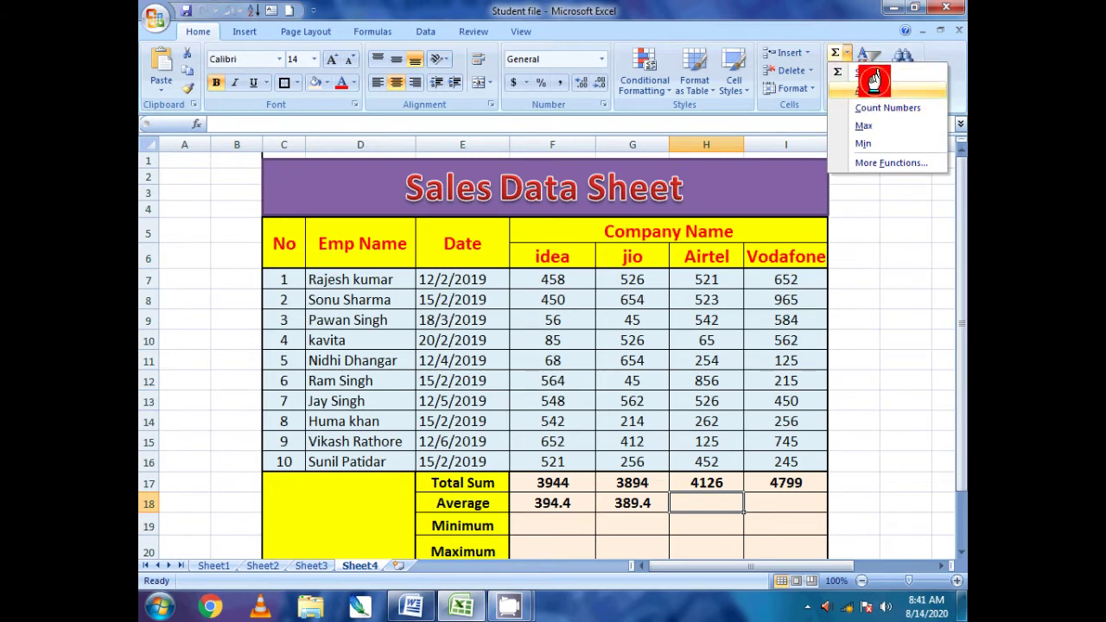
click(874, 81)
drag(707, 280, 704, 463)
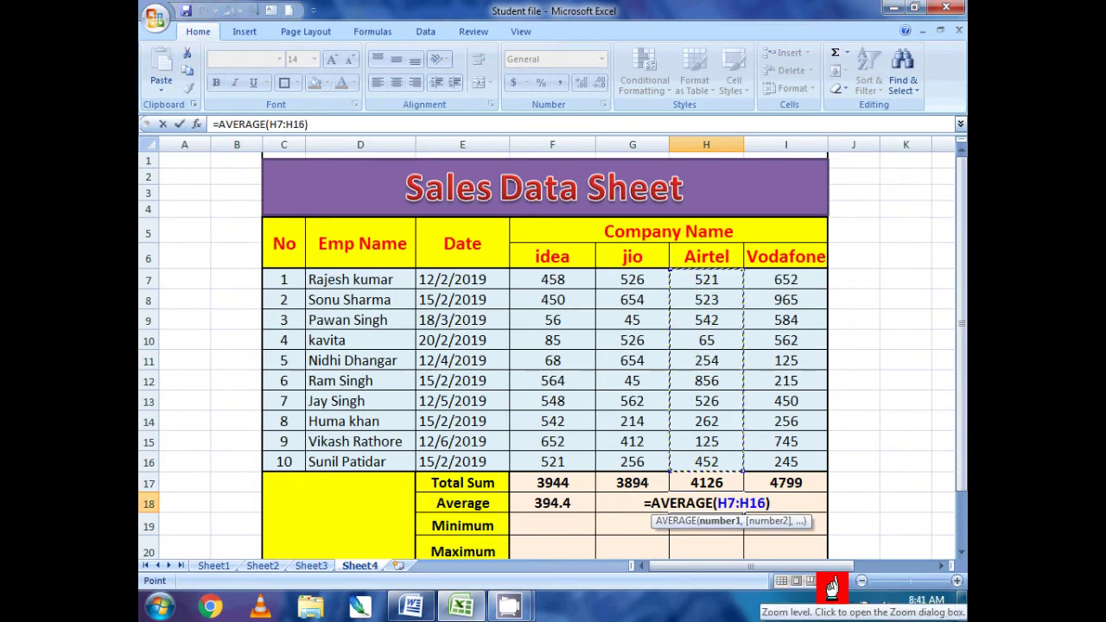
key(Return)
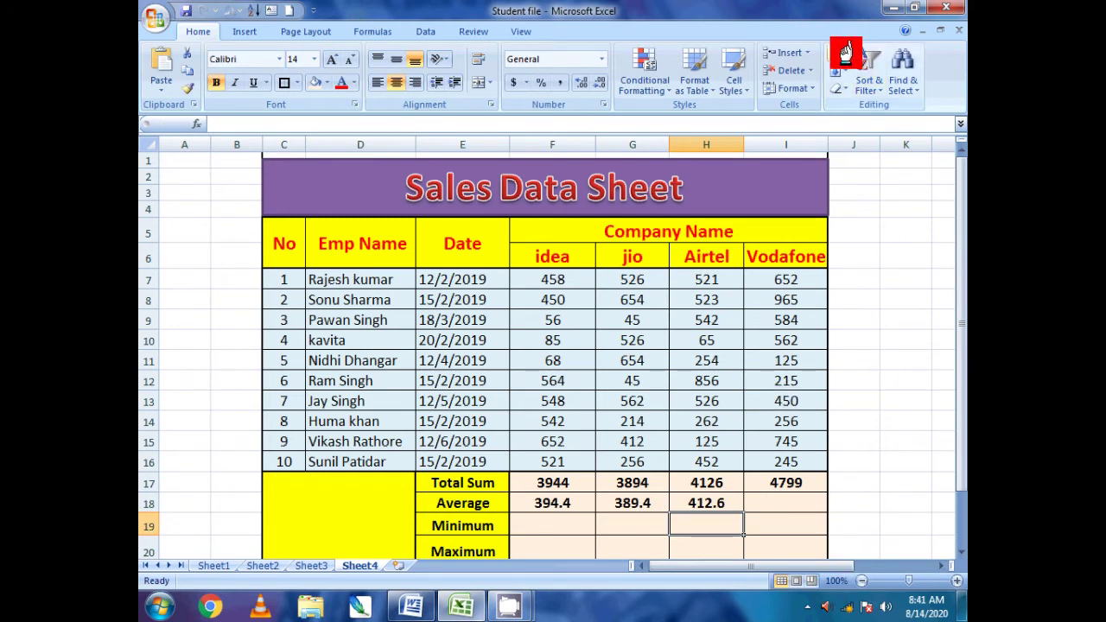
- Calculate the average of the Vodafone sales in cell I18, limiting the range to I7:I16 so the total is excluded
click(764, 503)
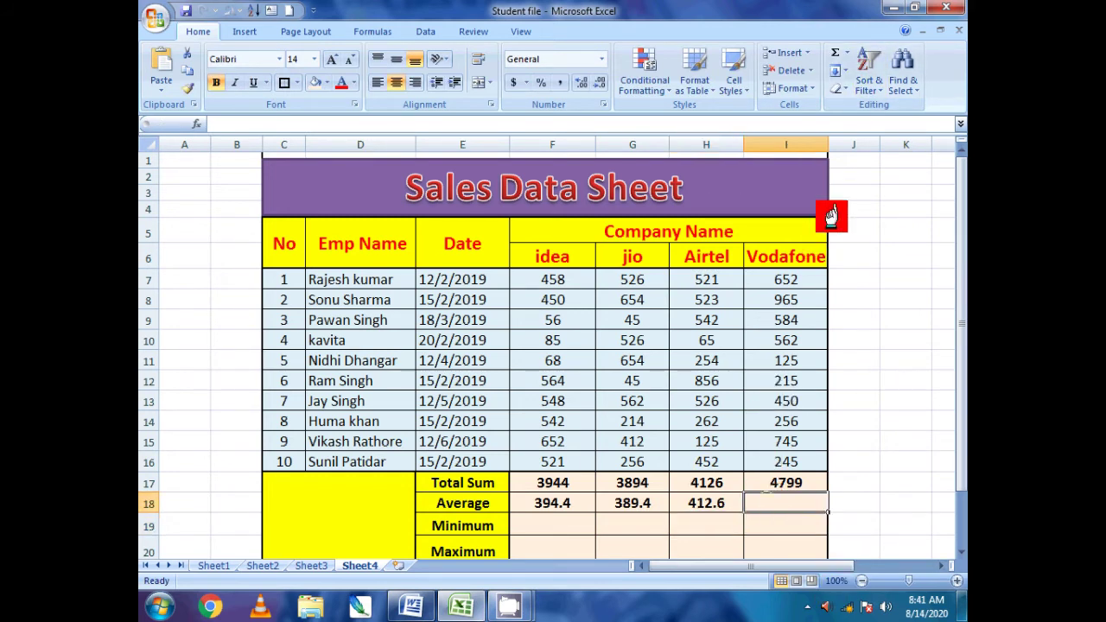
click(847, 53)
click(859, 90)
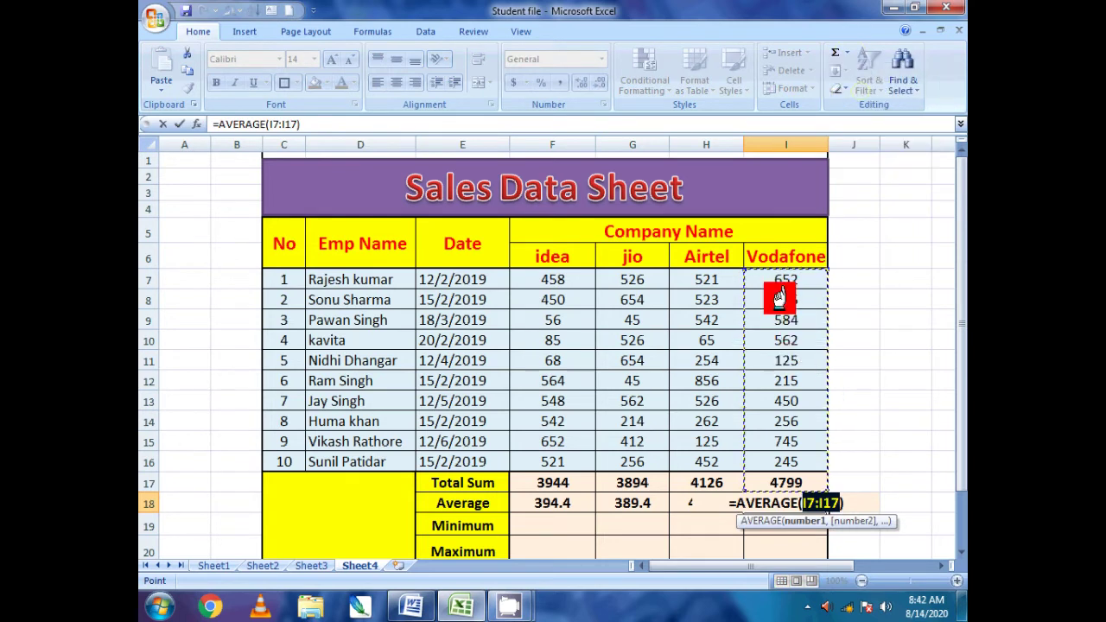
drag(772, 278, 777, 459)
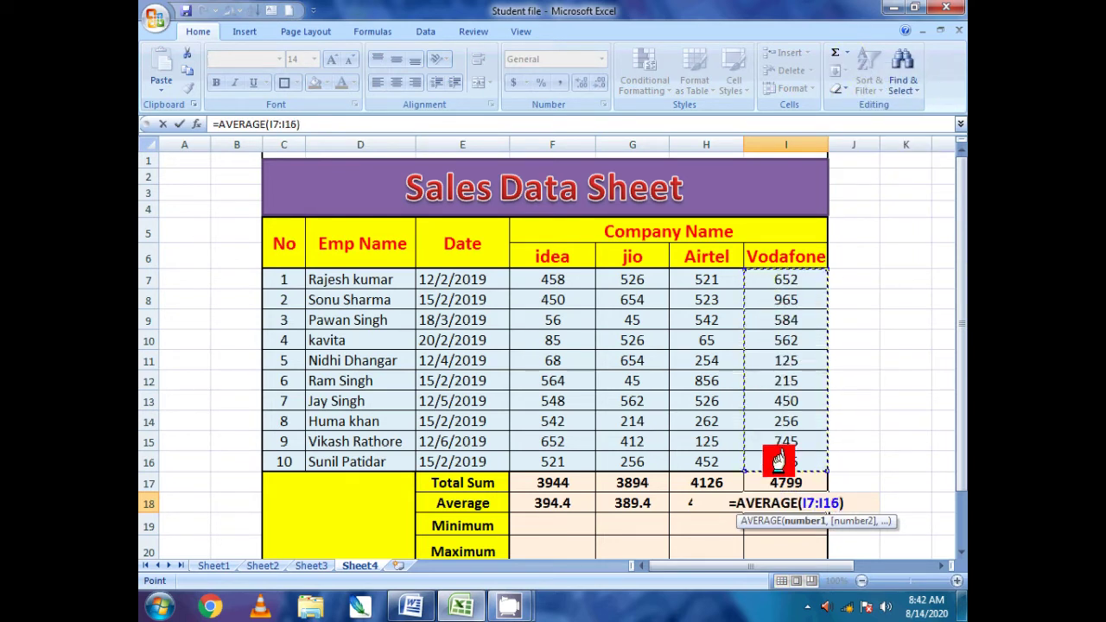
key(Return)
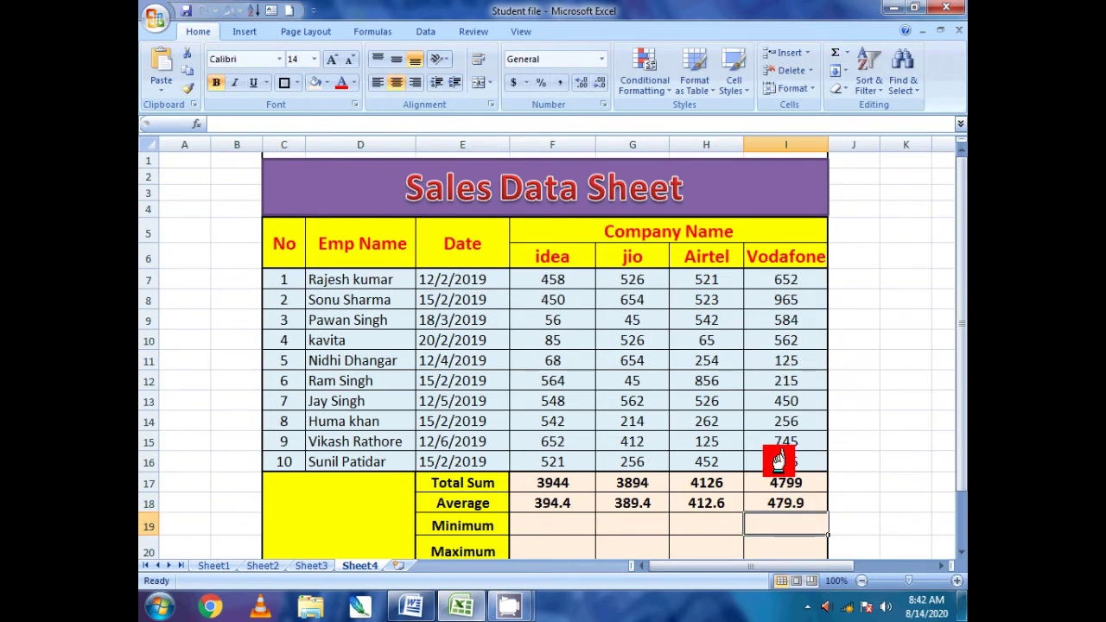
- Find the minimum of the idea sales in the Minimum row, cell F19, limiting the range to F7:F16
click(709, 522)
click(649, 521)
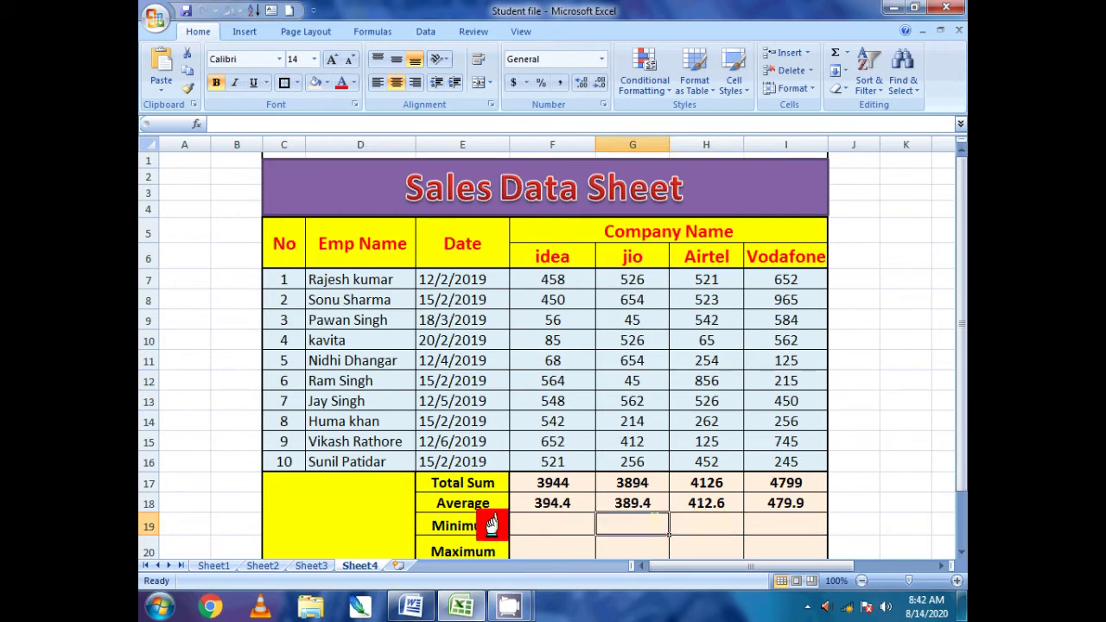
click(534, 525)
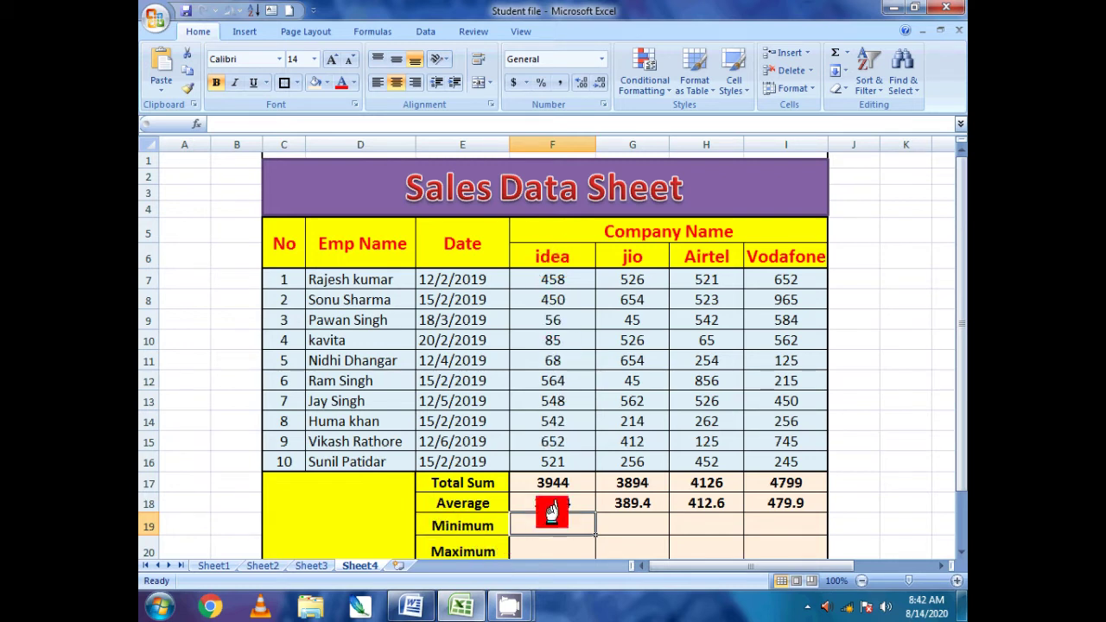
click(846, 53)
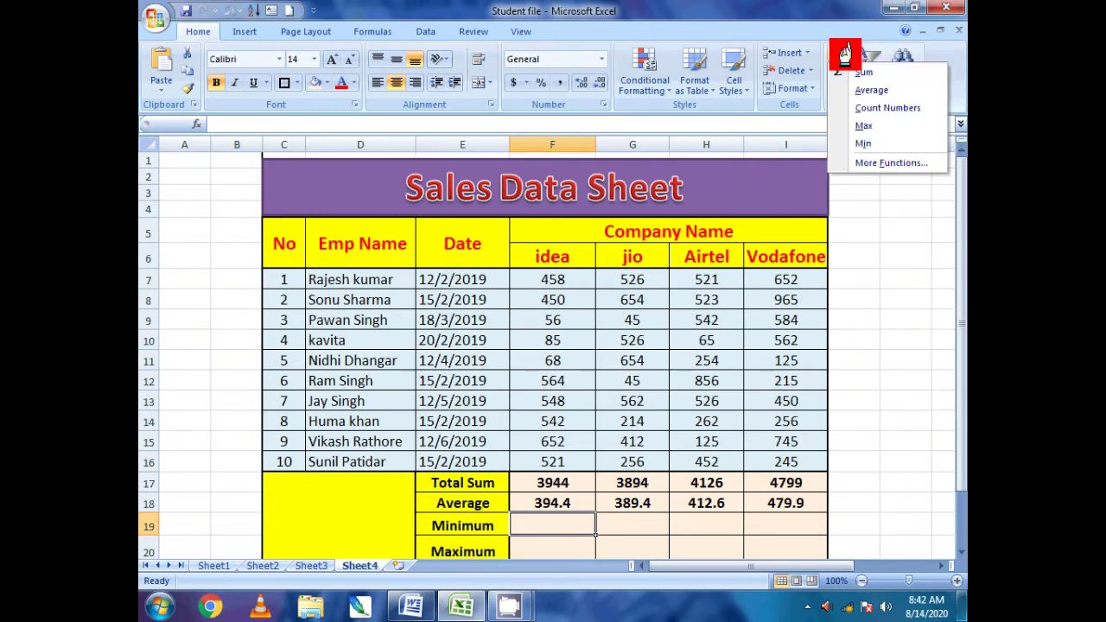
click(876, 145)
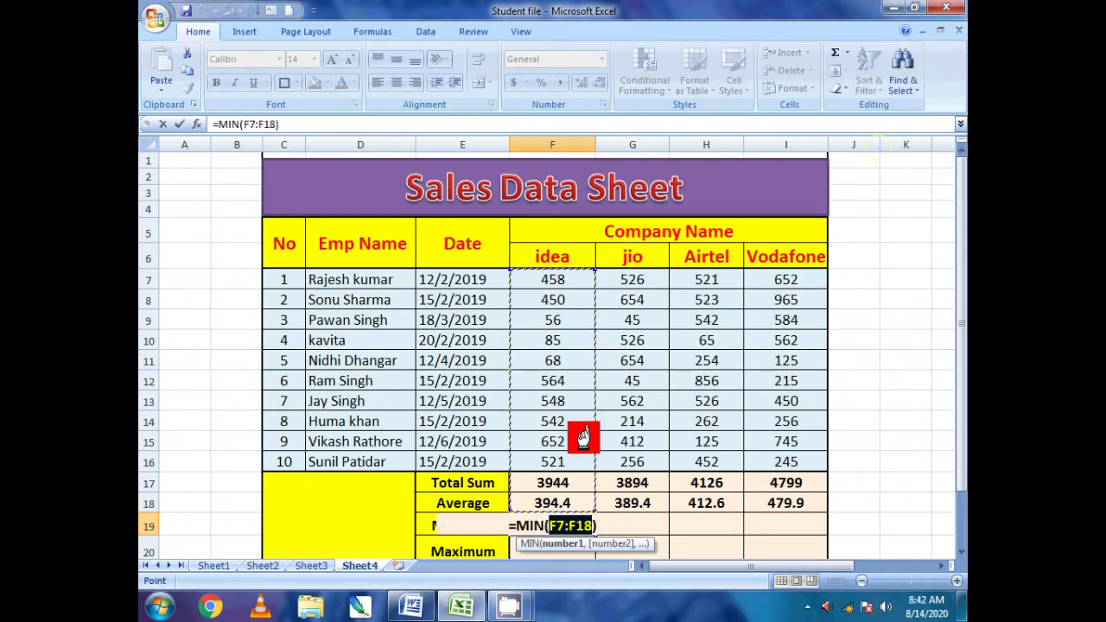
drag(548, 281, 561, 460)
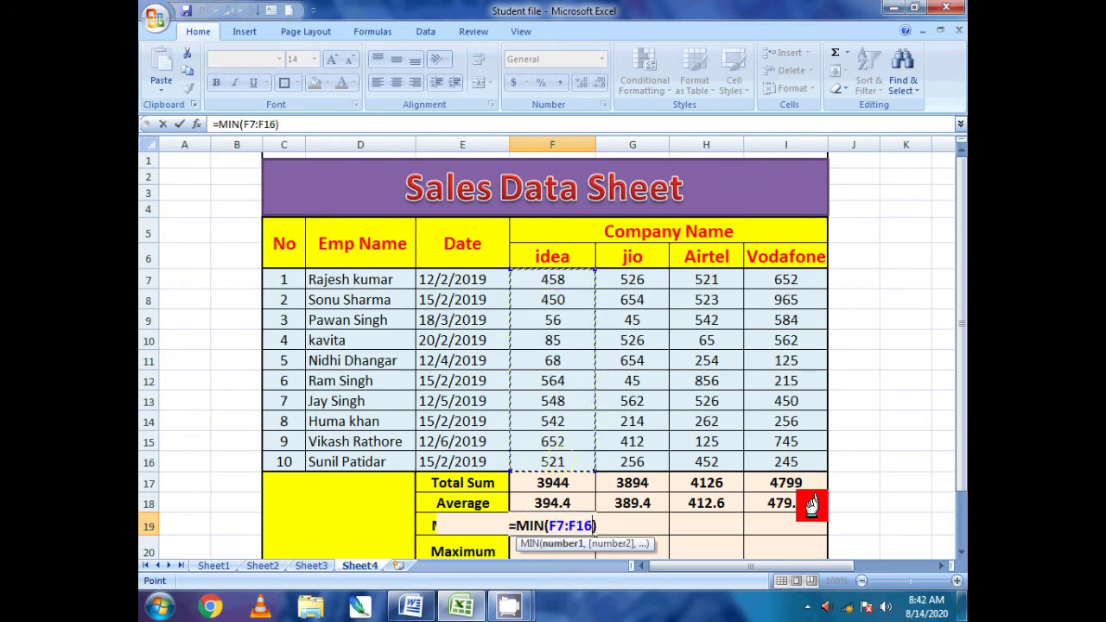
key(Return)
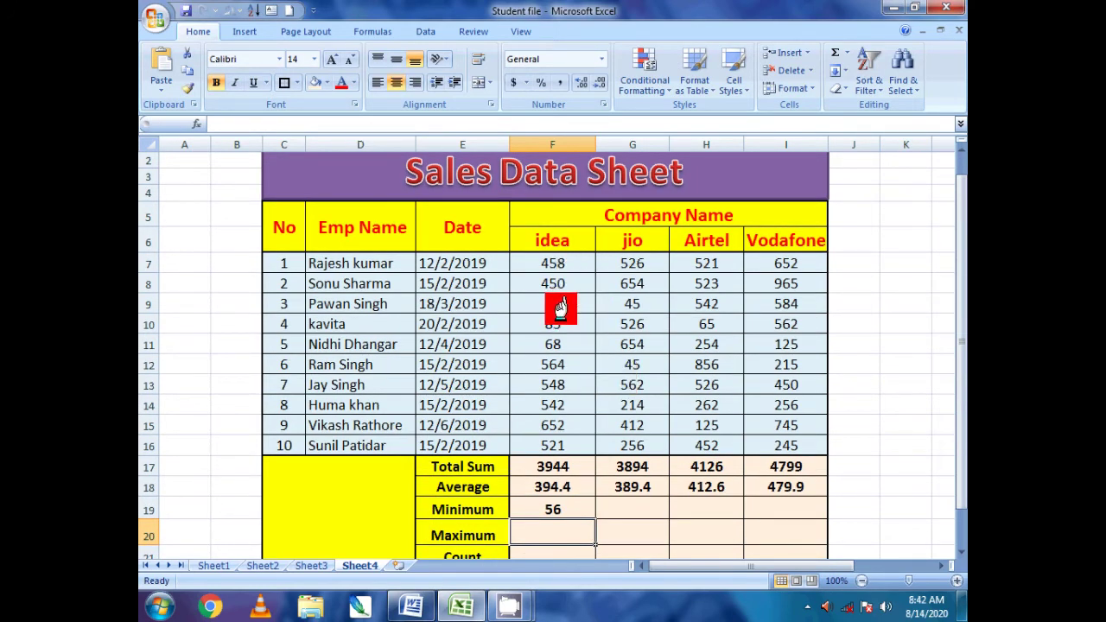
- Find the minimum of the jio sales G7:G16 in the Minimum row, cell G19
click(628, 510)
click(848, 55)
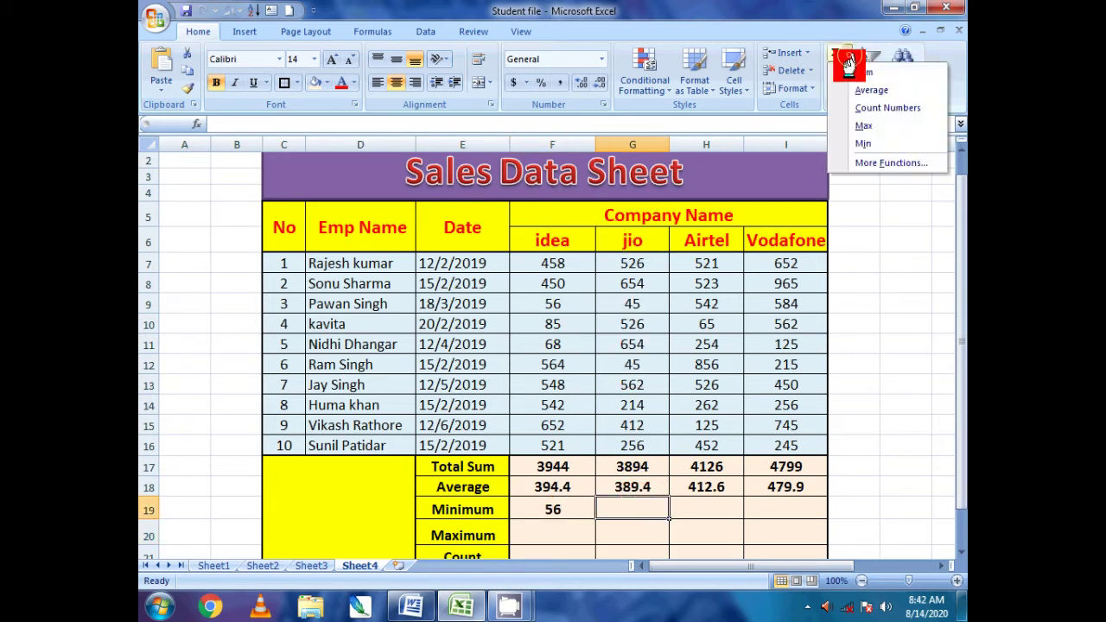
click(872, 144)
click(633, 264)
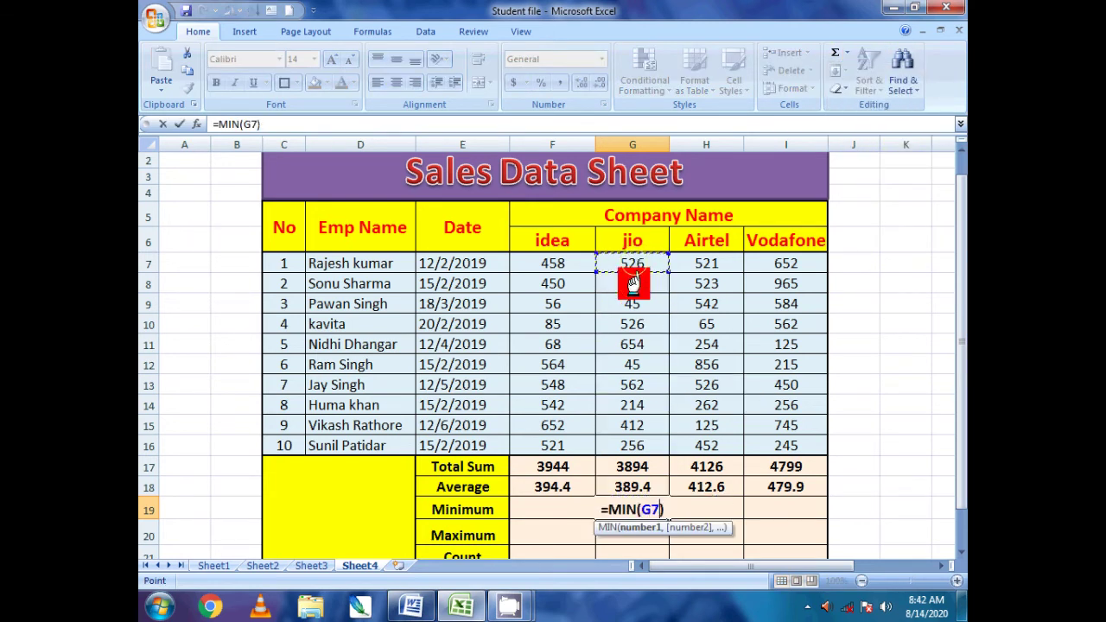
drag(634, 283, 637, 444)
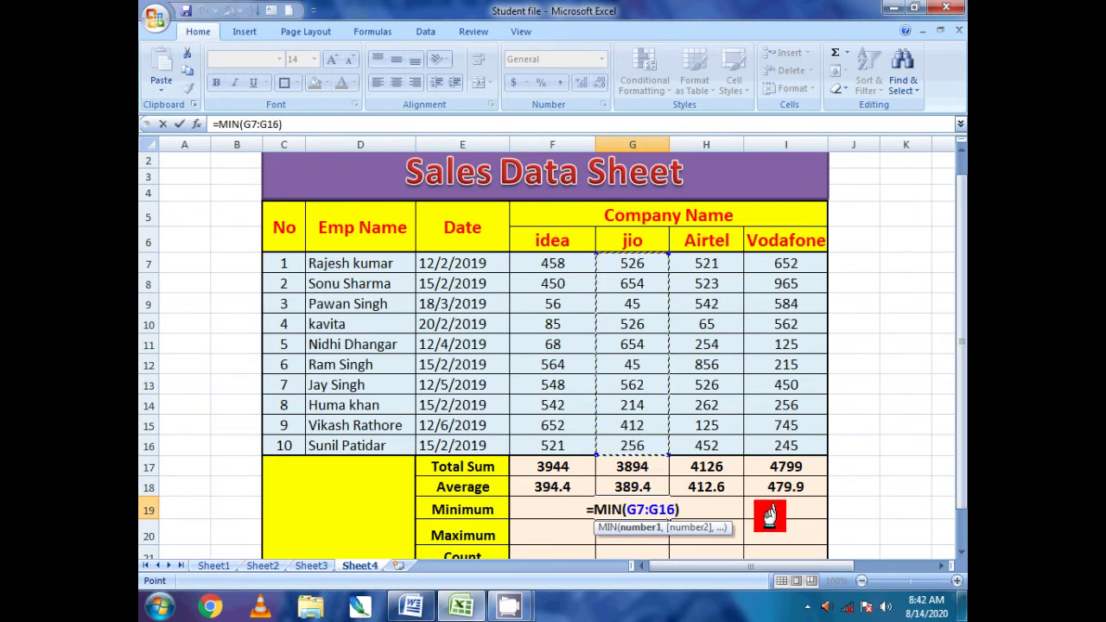
key(Return)
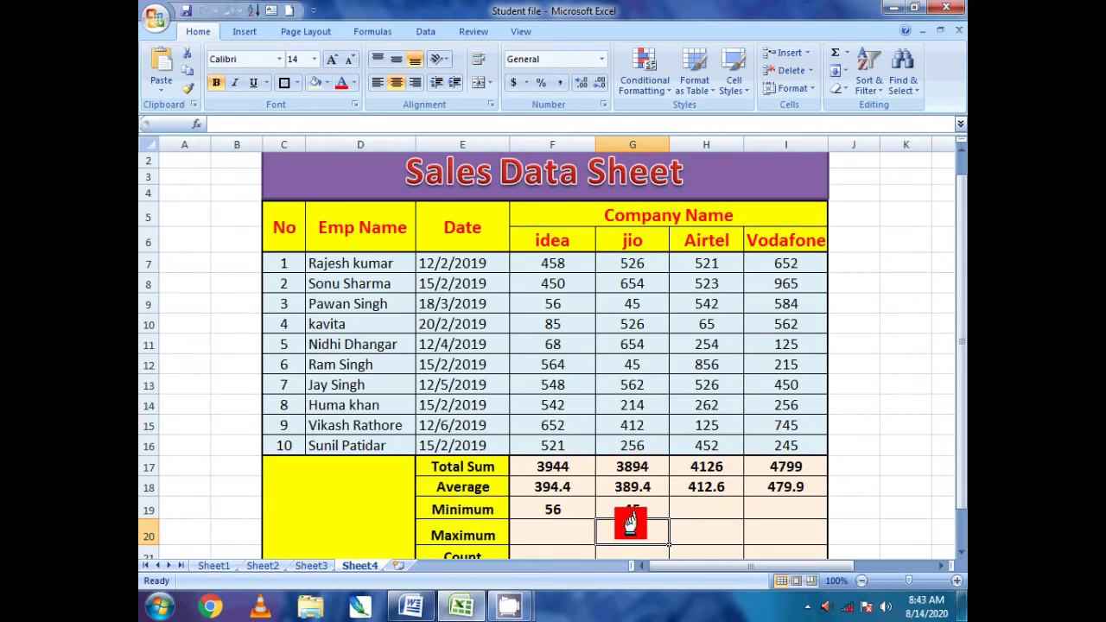
- Find the maximum of the idea sales in the Maximum row, cell F20, limiting the range to F7:F16
scroll(630, 521, down, 1)
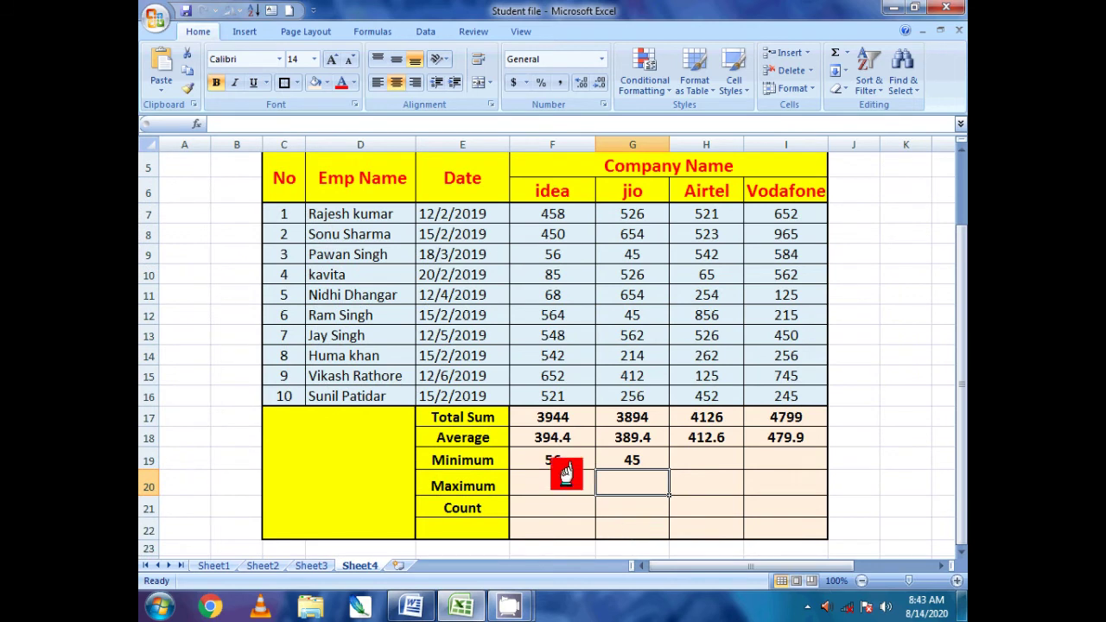
click(547, 486)
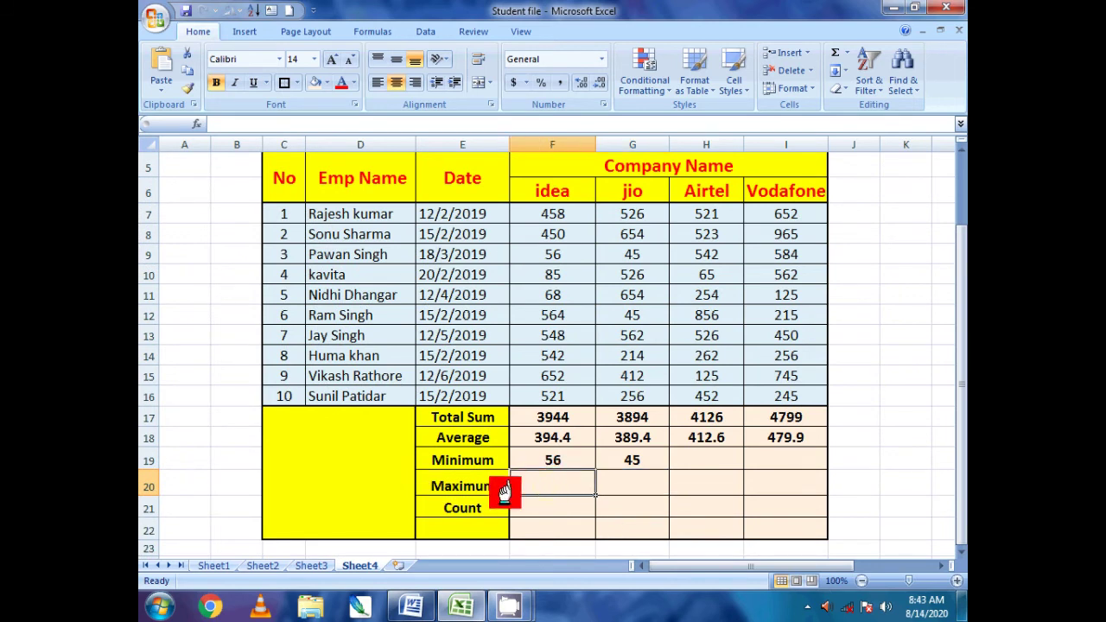
click(848, 54)
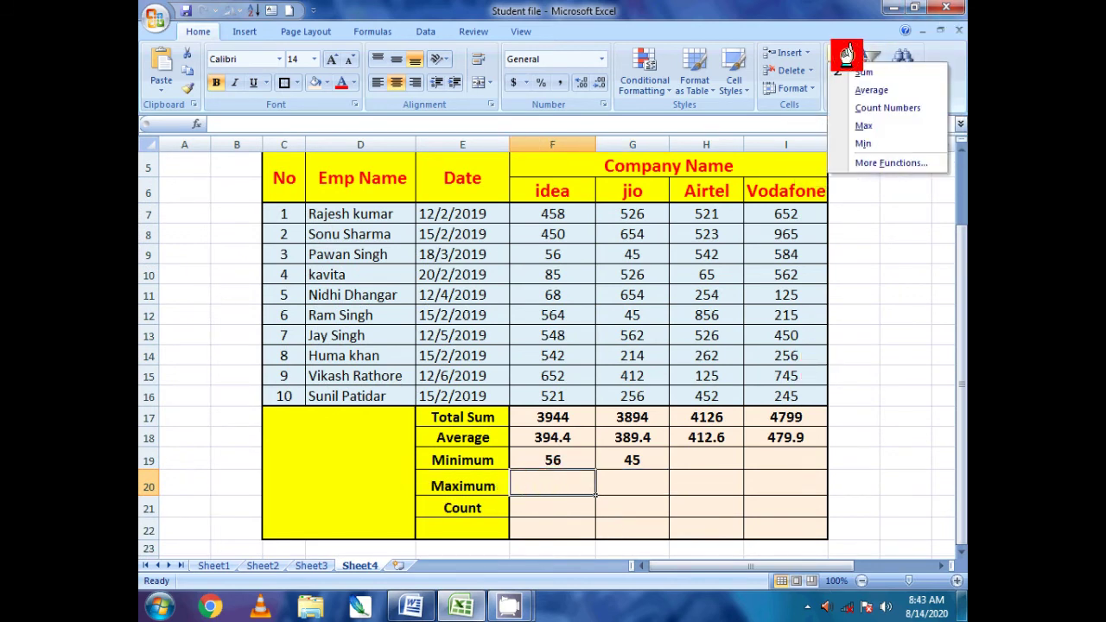
click(882, 125)
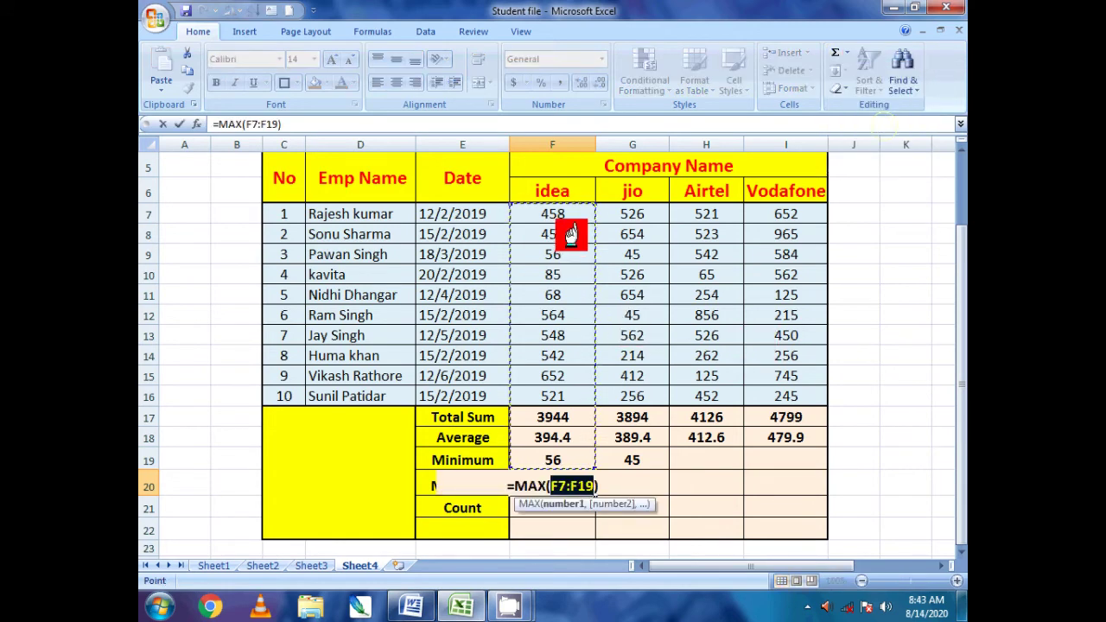
drag(558, 215, 546, 395)
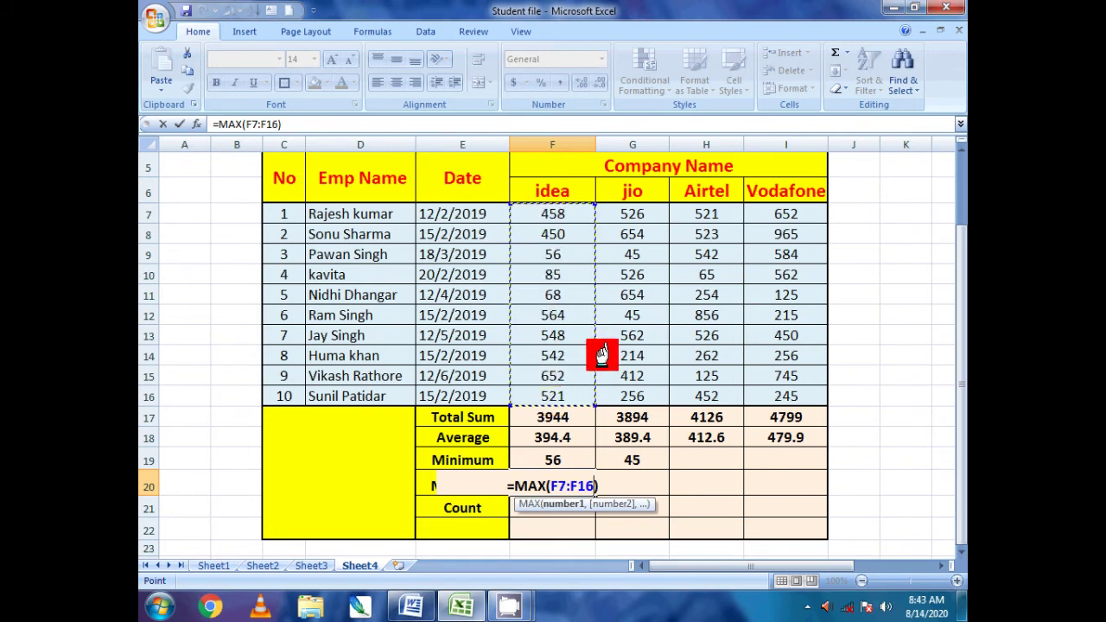
key(Return)
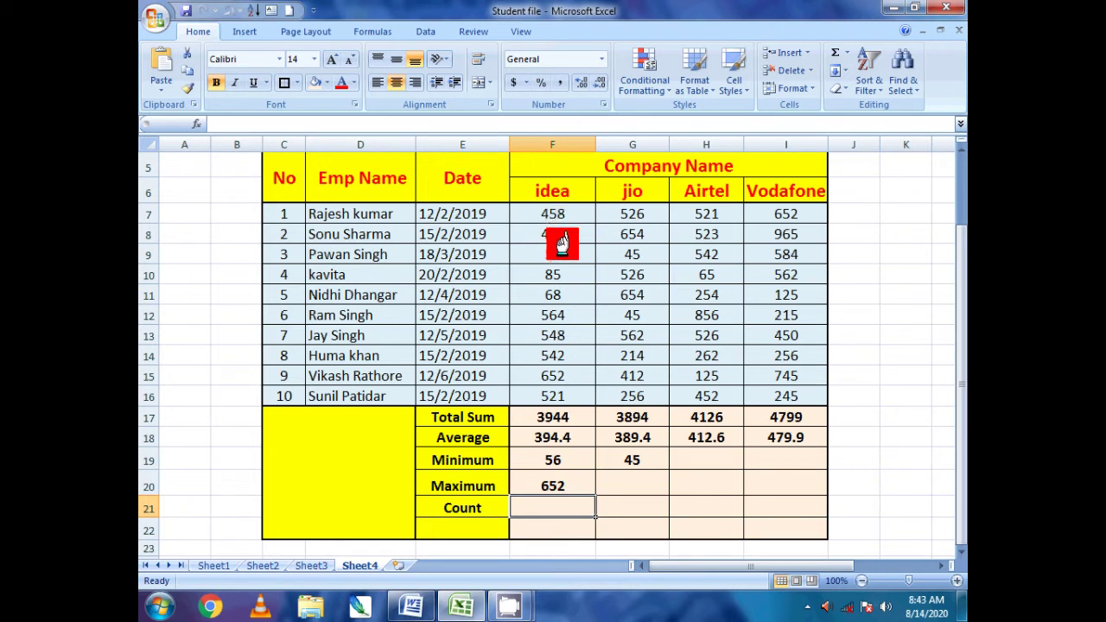
click(572, 380)
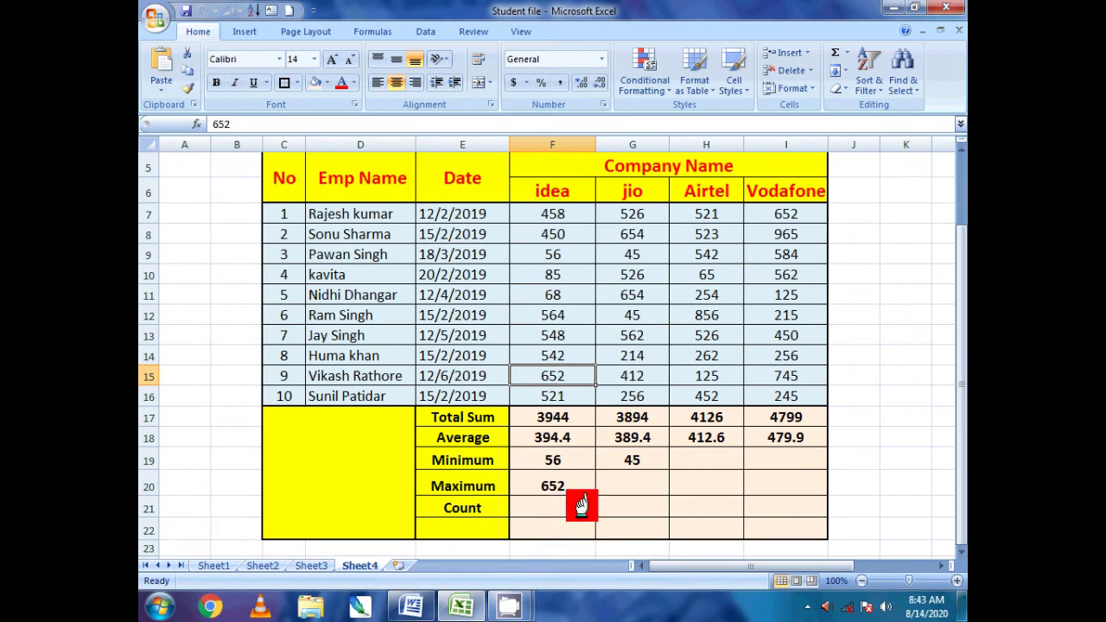
- Find the maximum of the jio sales in cell G20, using only the range G7:G16
click(614, 484)
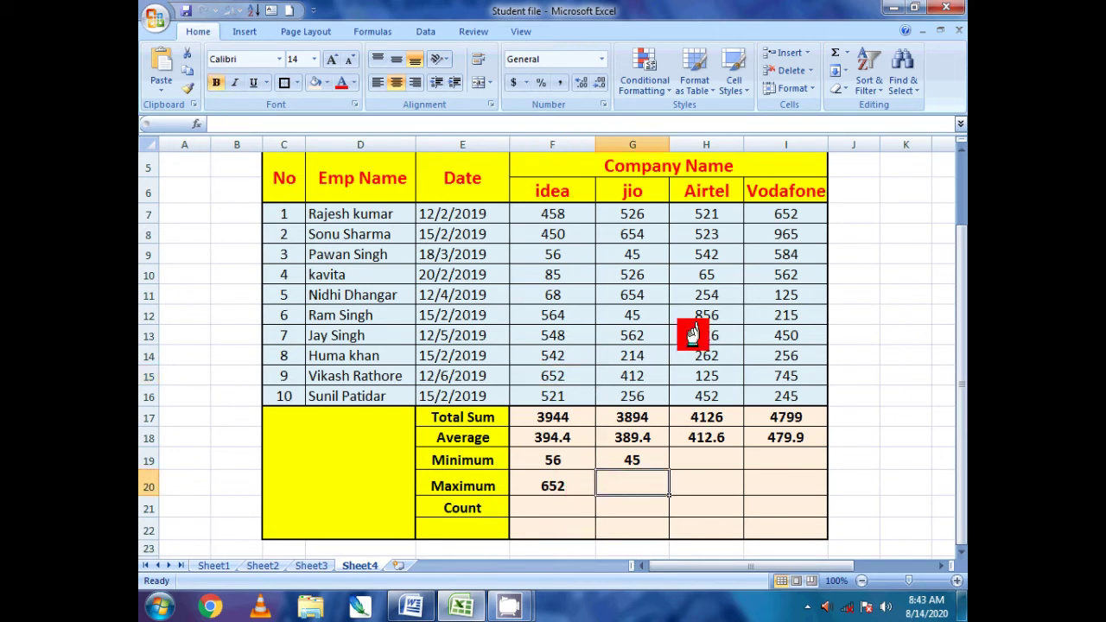
click(845, 52)
click(865, 123)
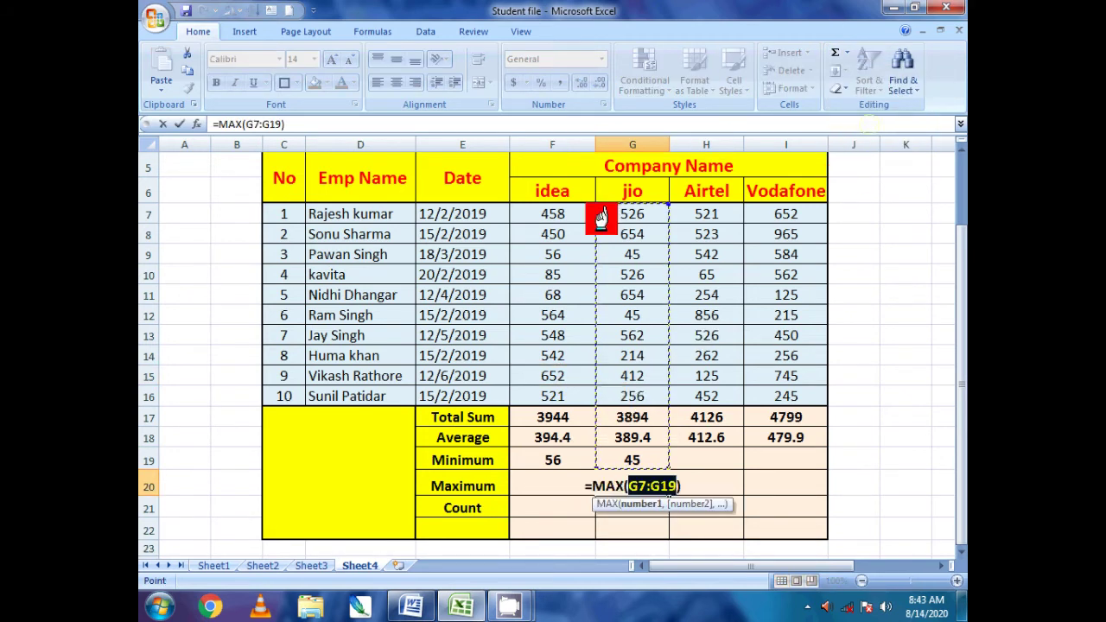
drag(629, 215, 631, 391)
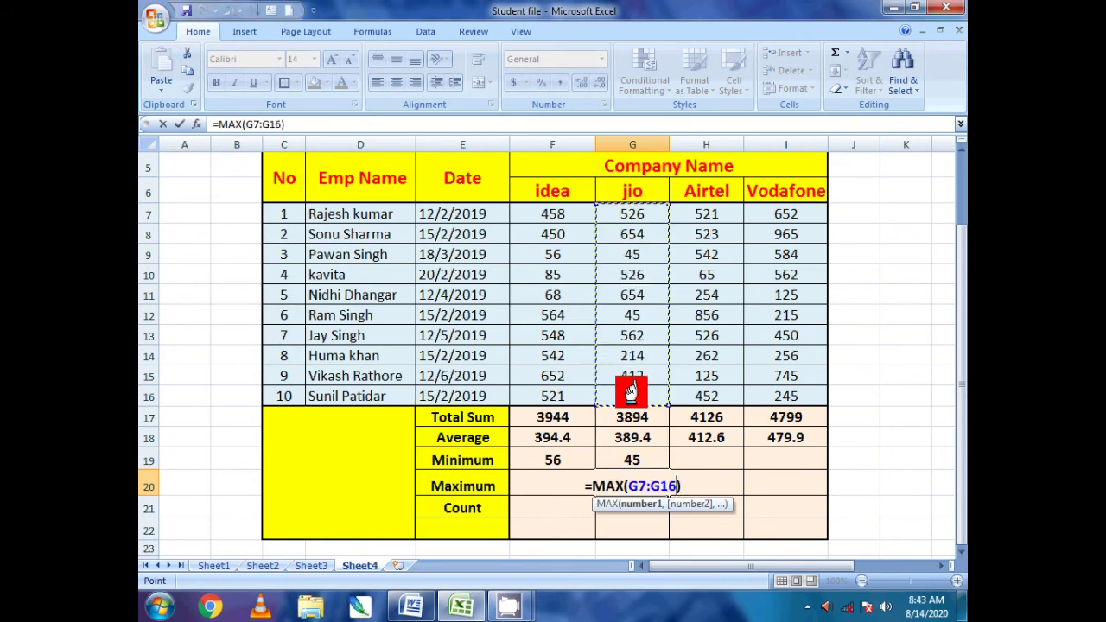
key(Return)
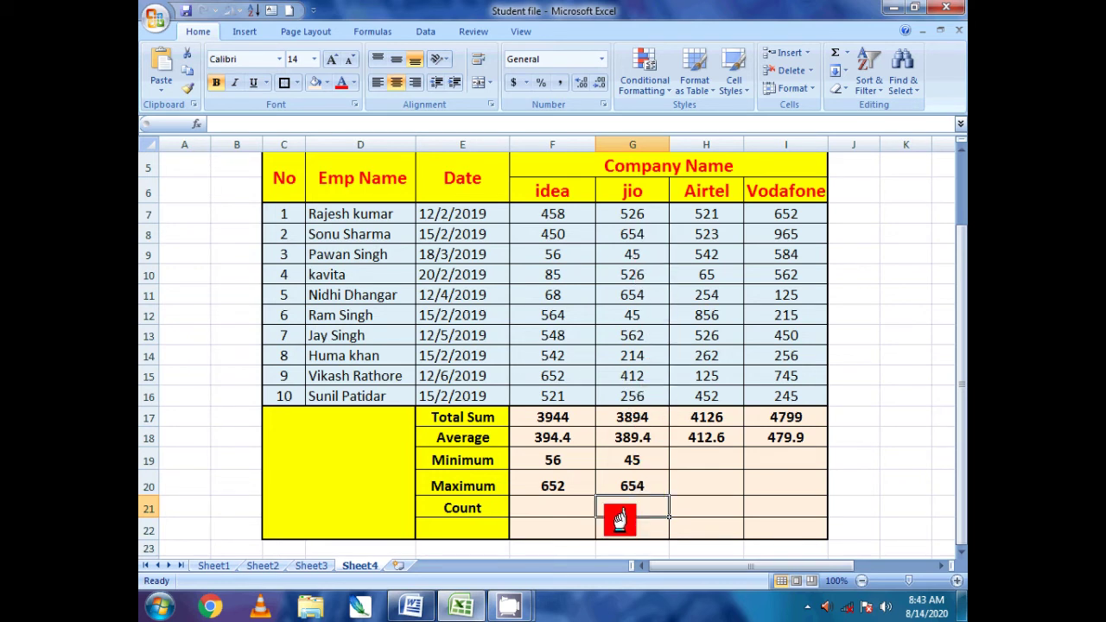
- Count the numeric idea sales entries in the Count row, cell F21, limiting the range to F7:F16
click(559, 511)
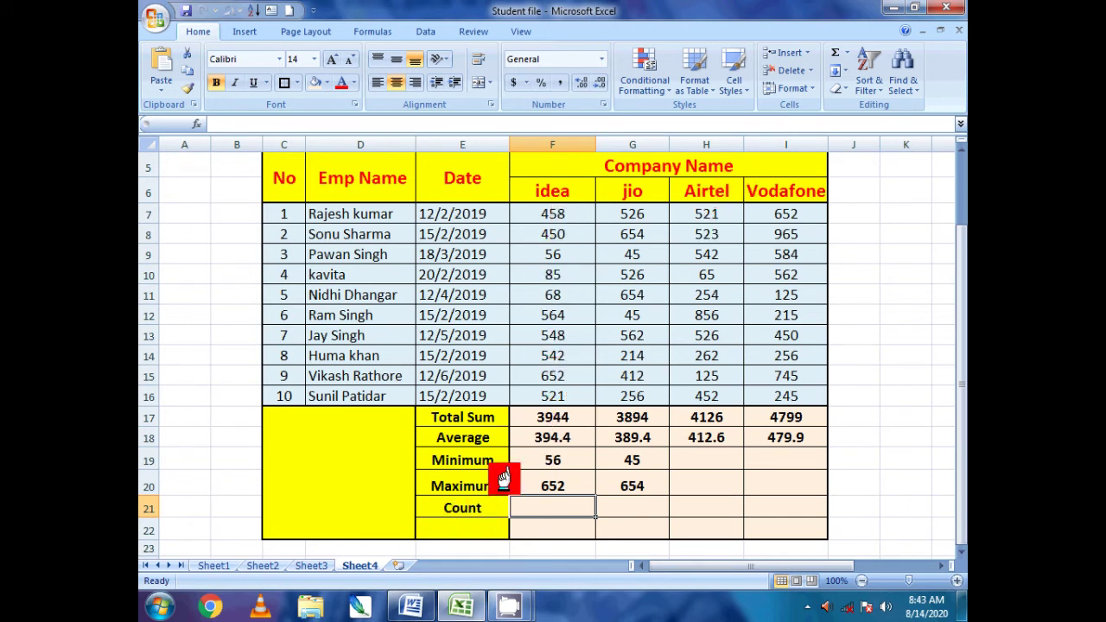
click(847, 50)
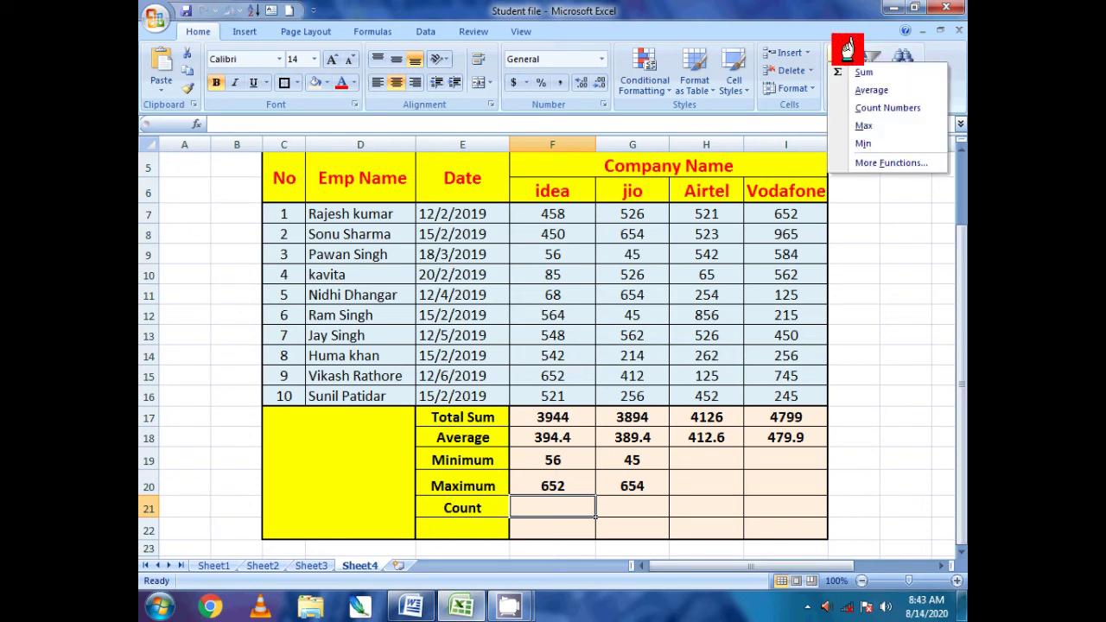
click(883, 108)
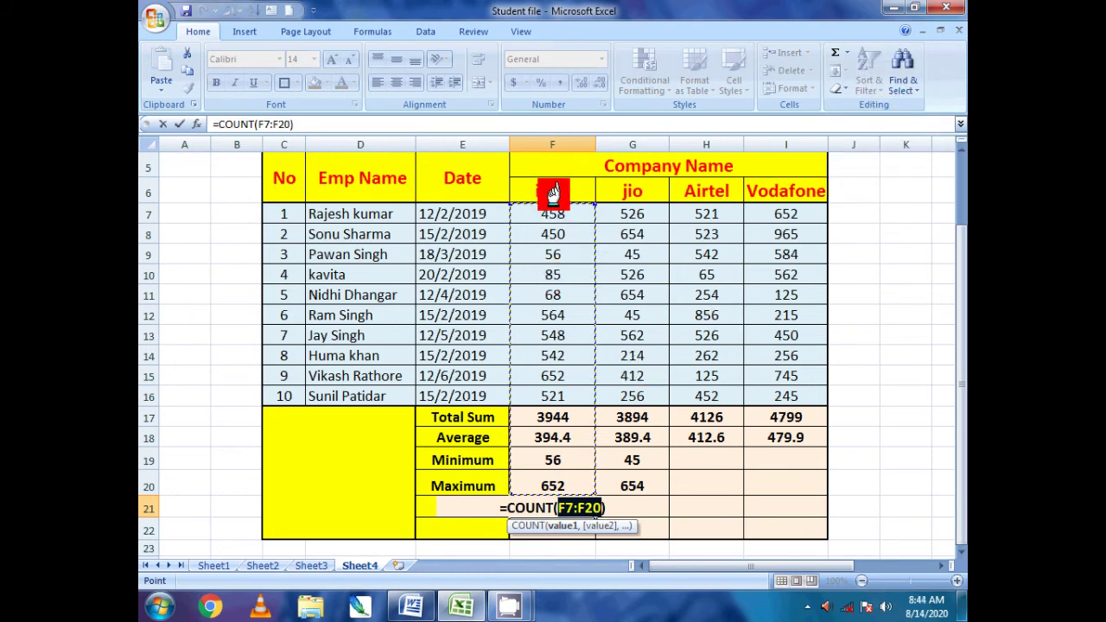
drag(552, 212, 560, 396)
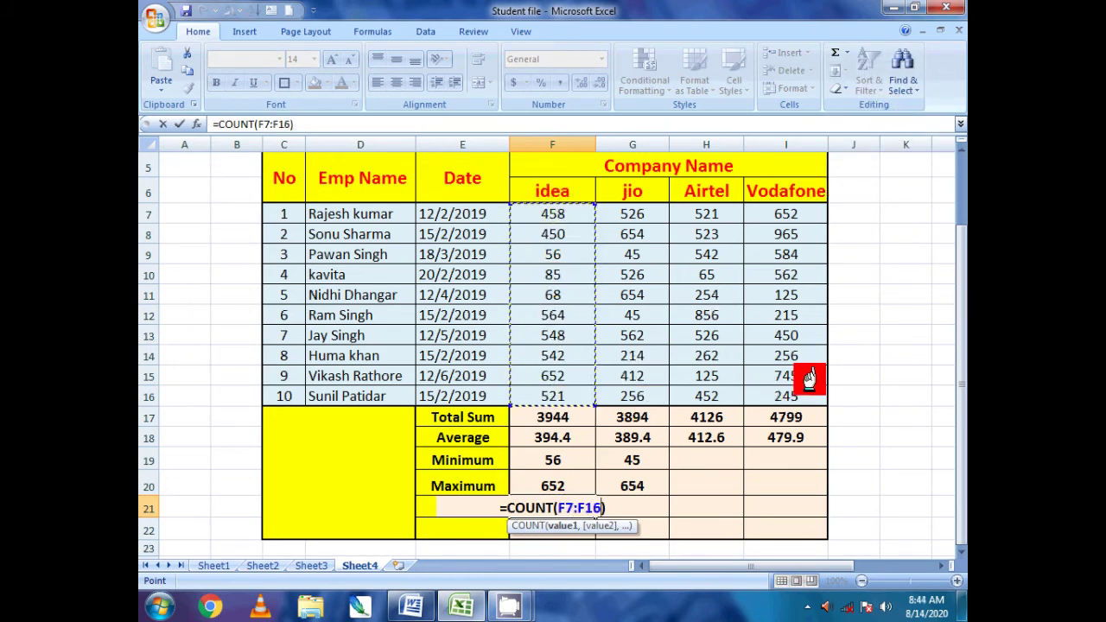
key(Return)
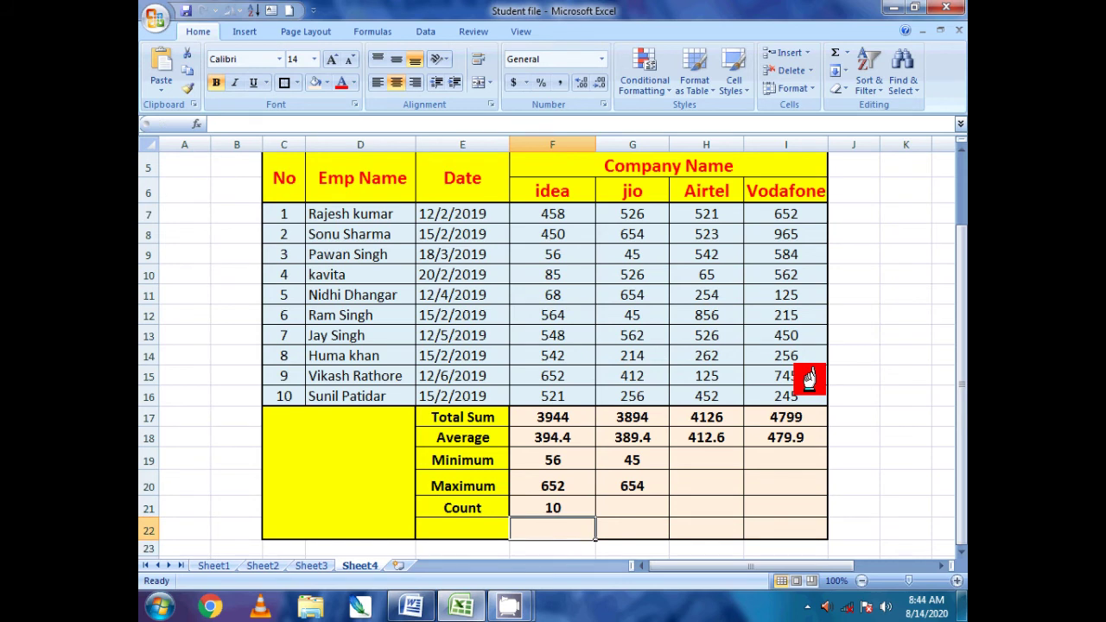
- Count the numeric jio sales entries in the Count row, cell G21, using only the range G7:G16
click(565, 508)
click(617, 508)
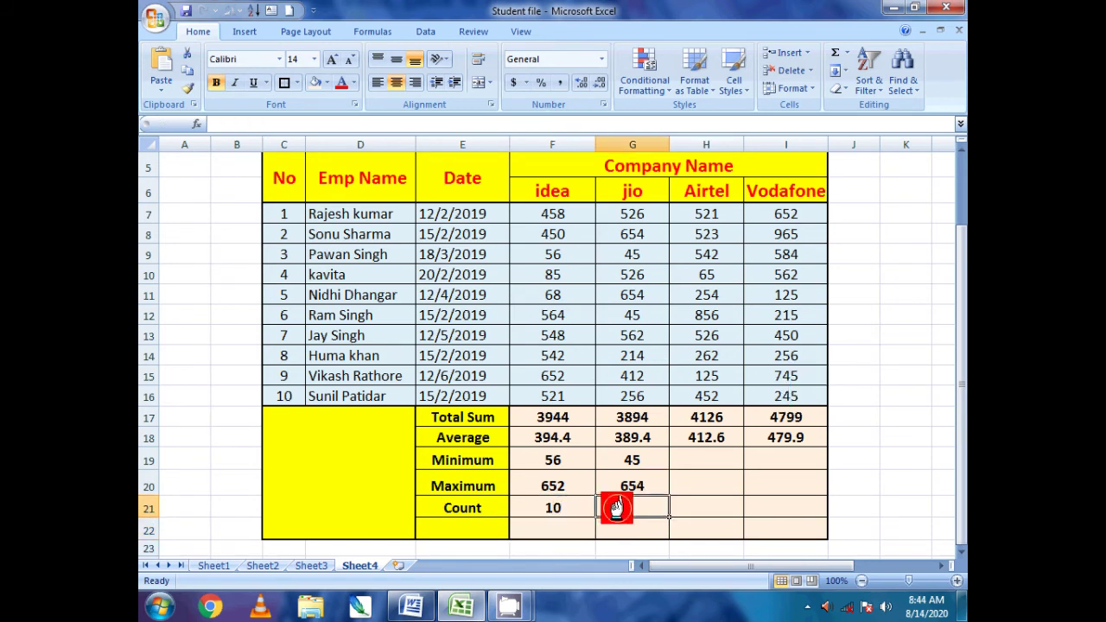
click(850, 53)
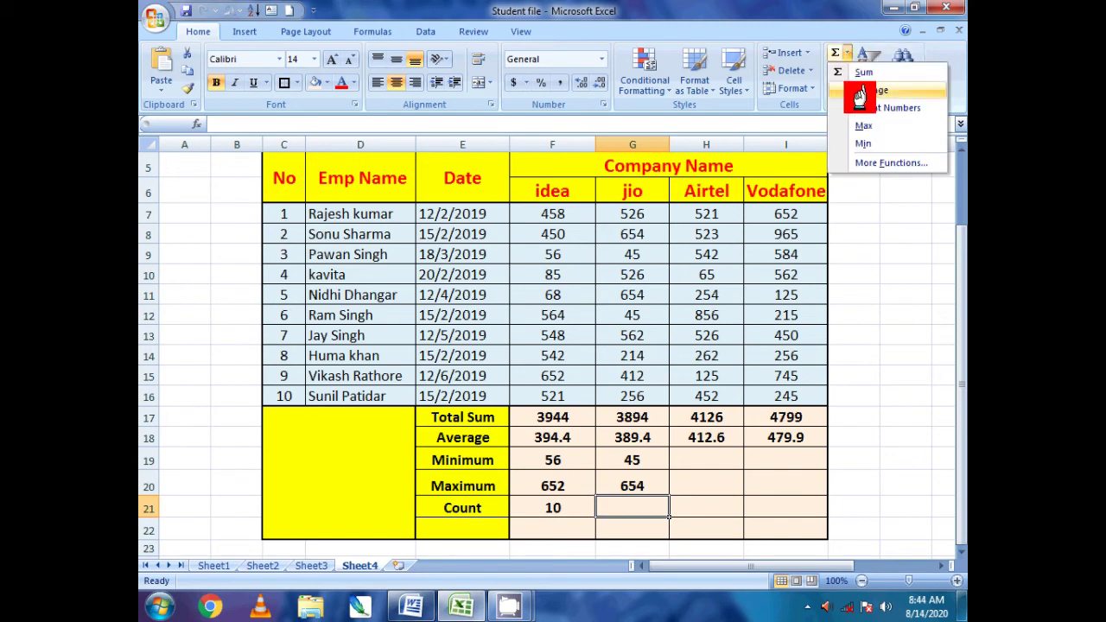
click(864, 106)
drag(633, 216, 657, 399)
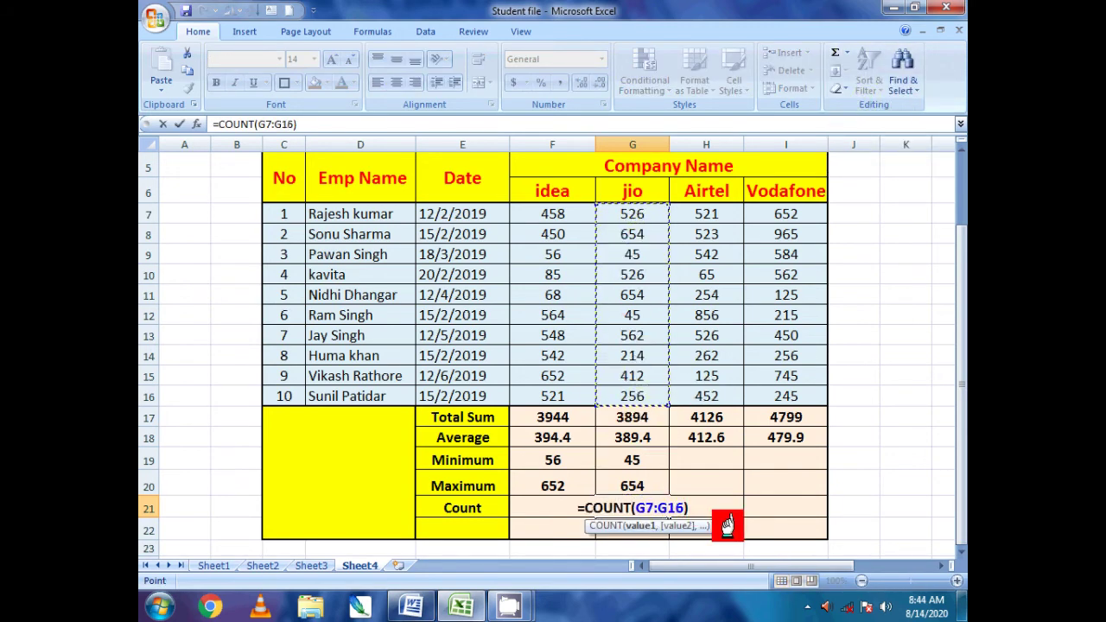
key(Return)
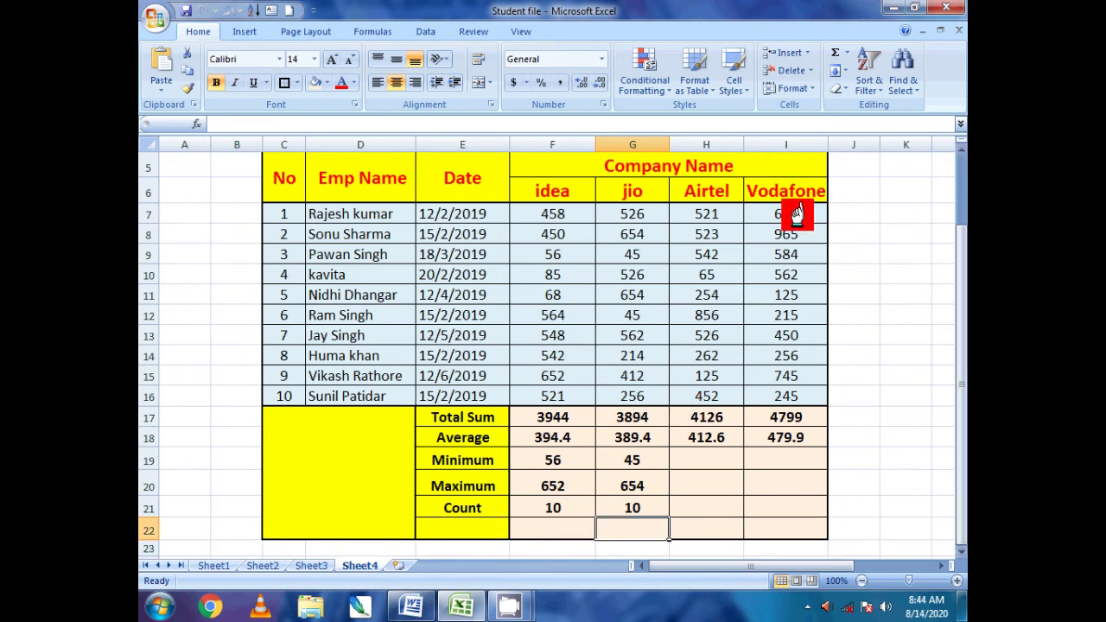
- Examine the Most Recently Used functions offered by Insert Function for cell G22, and leave without inserting one
click(847, 52)
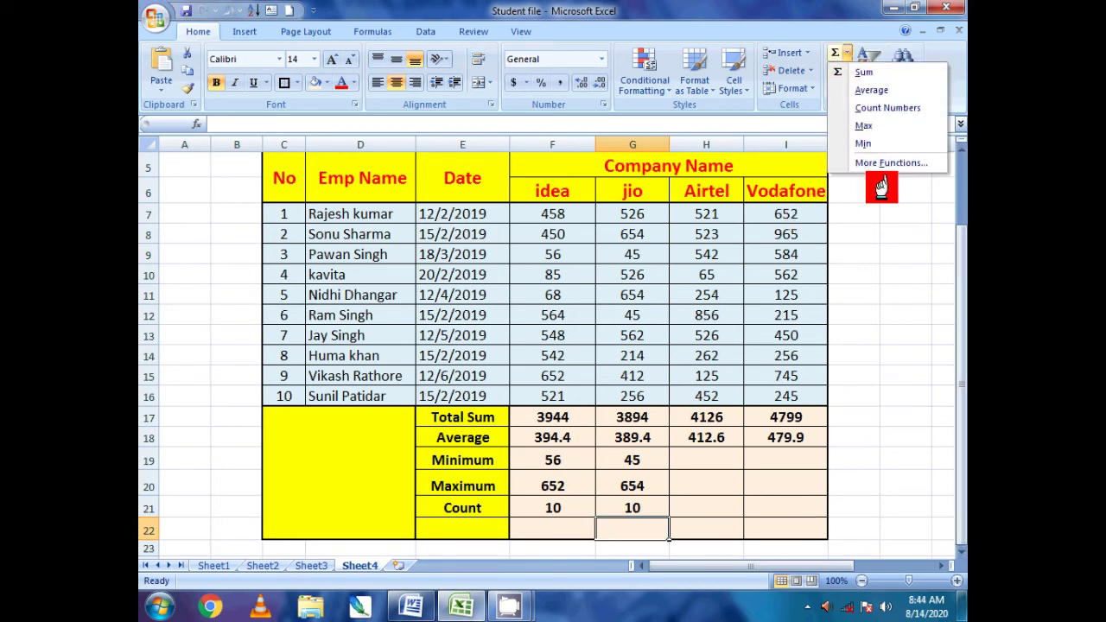
click(891, 162)
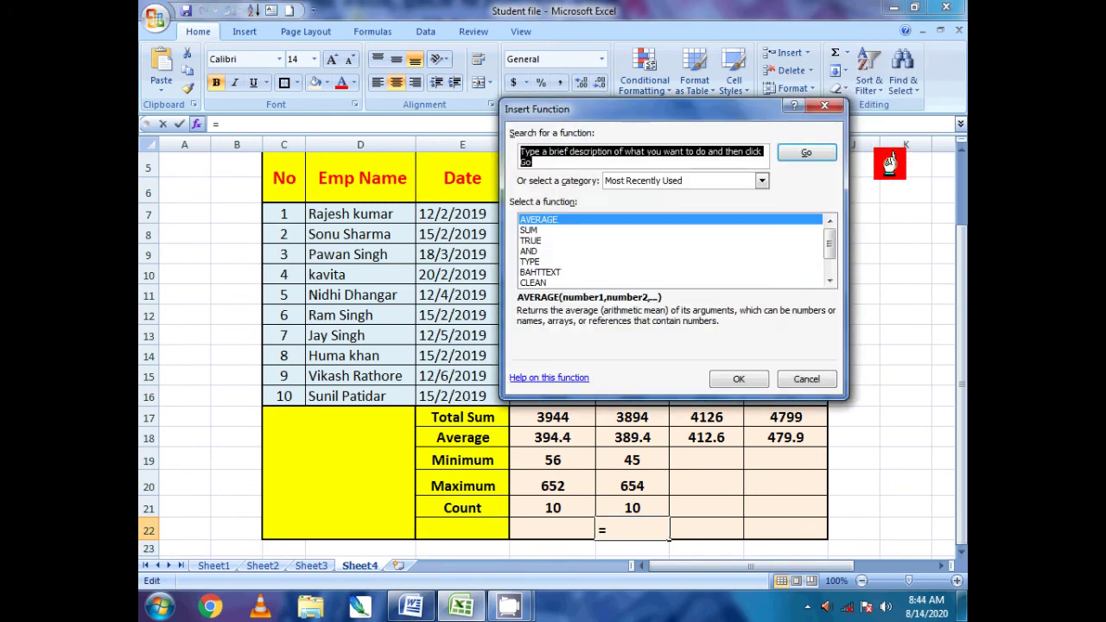
click(831, 278)
click(831, 278)
click(830, 279)
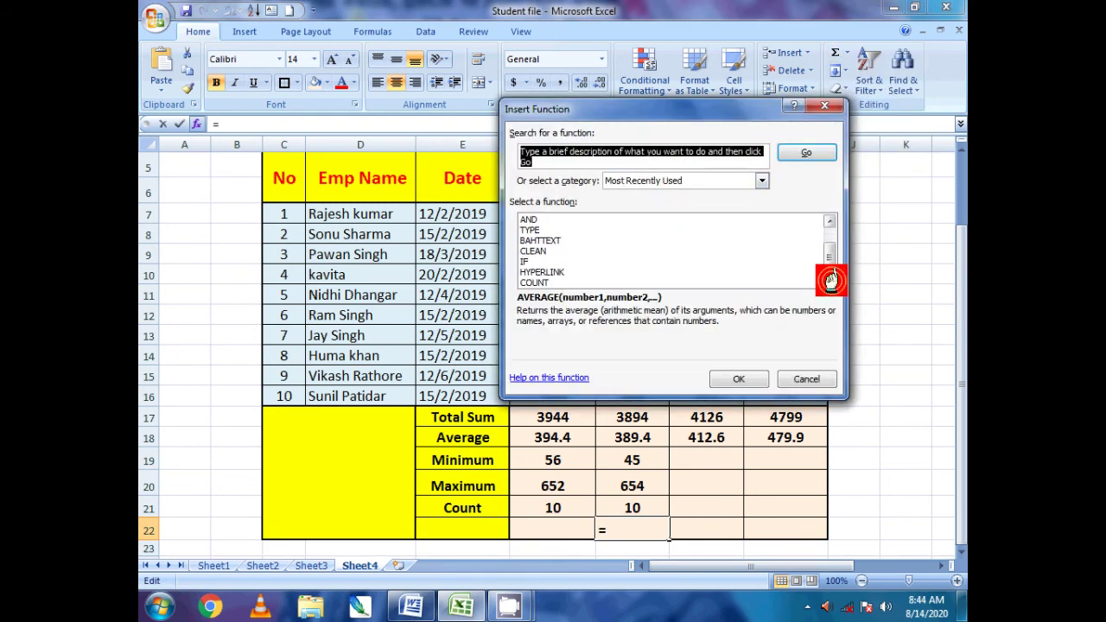
click(828, 218)
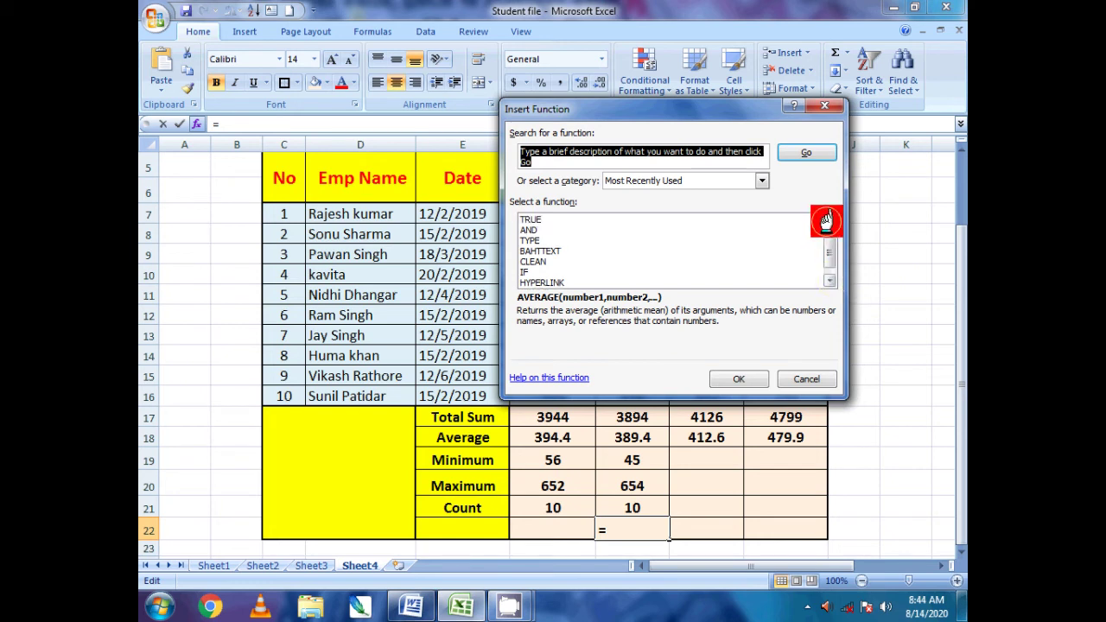
click(828, 218)
click(828, 218)
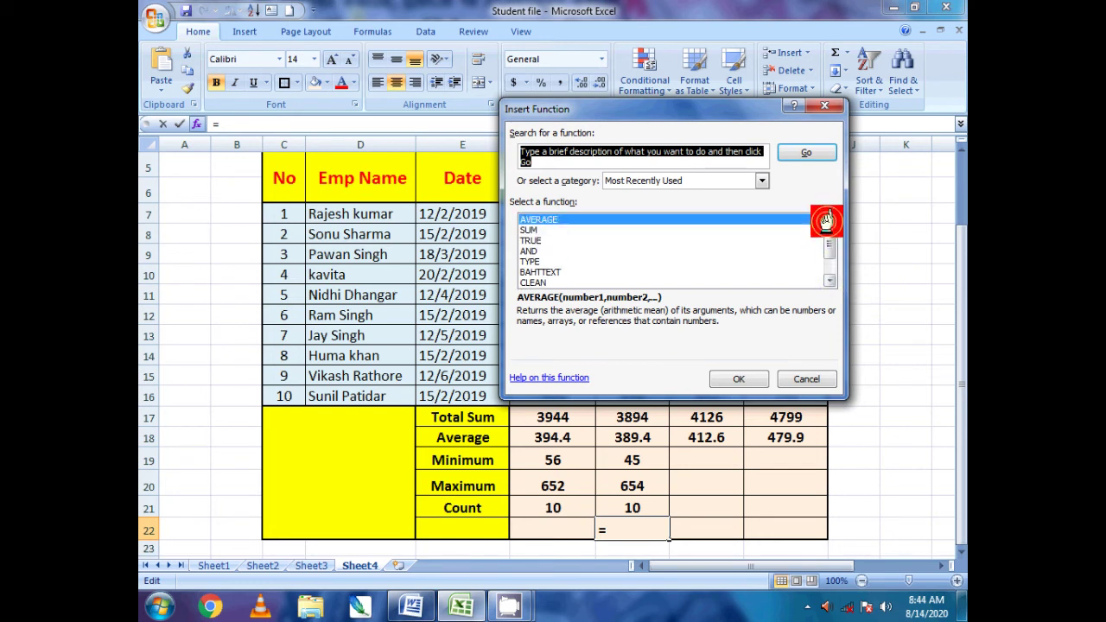
click(830, 279)
click(830, 279)
click(829, 279)
click(828, 218)
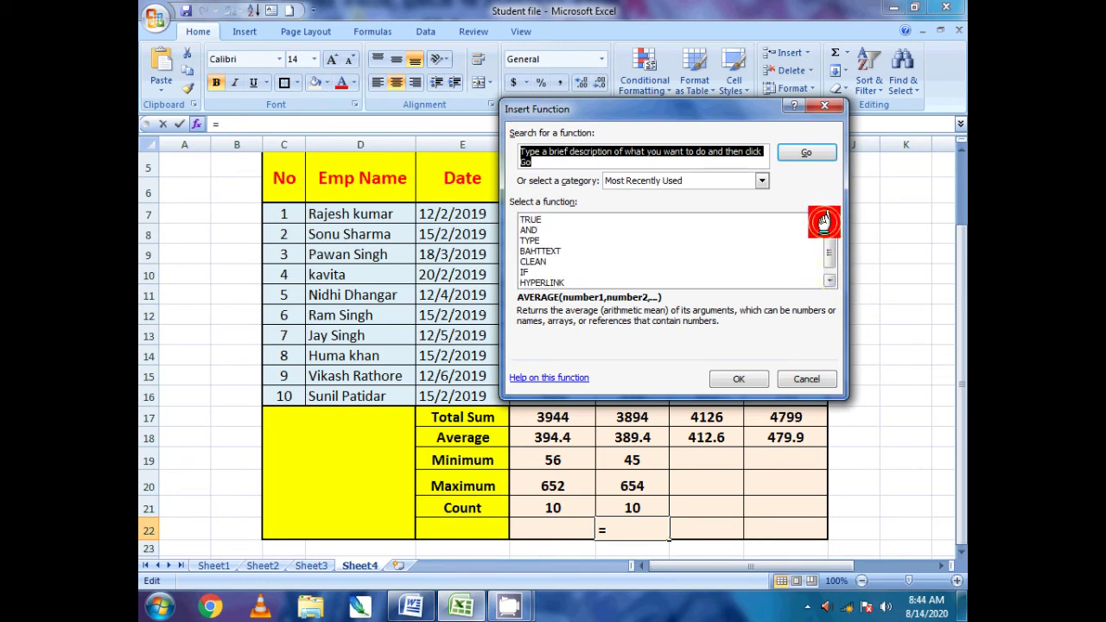
click(828, 218)
click(828, 219)
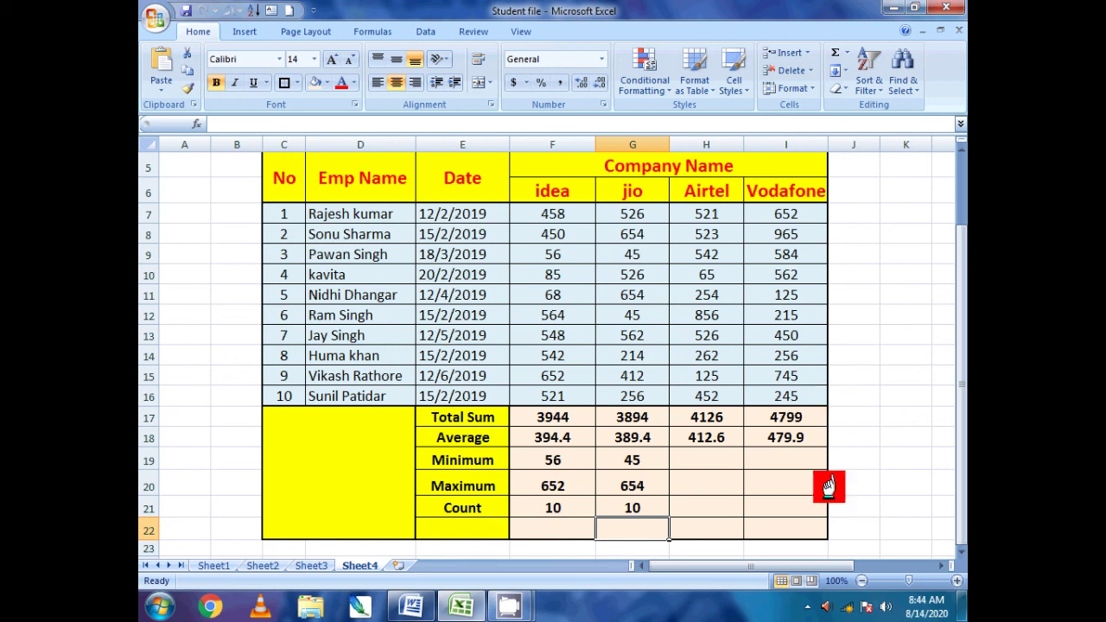
click(858, 530)
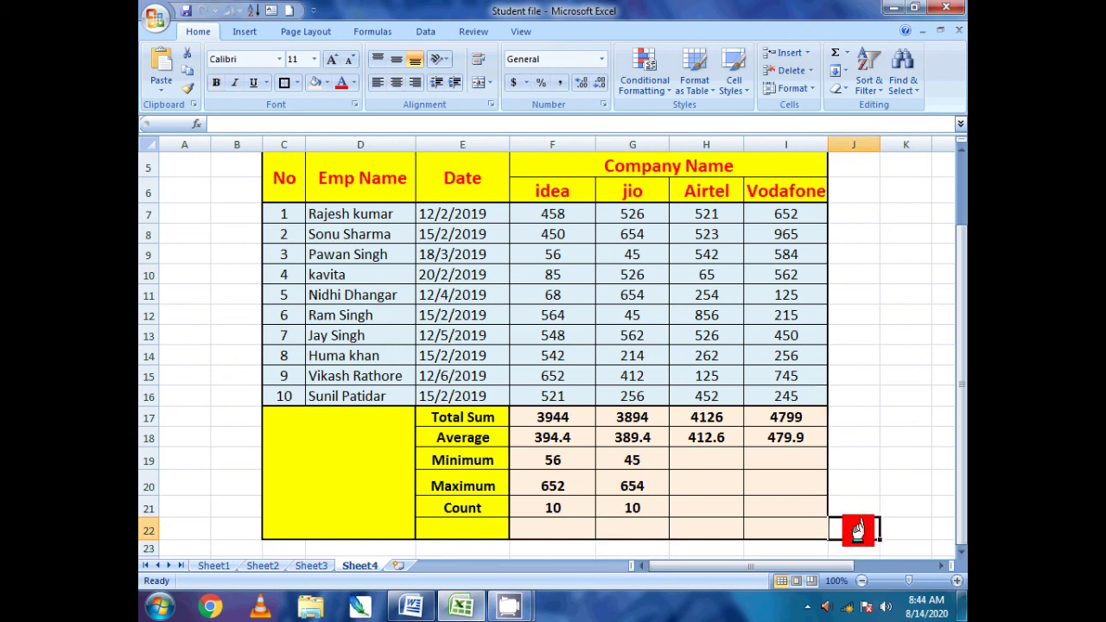